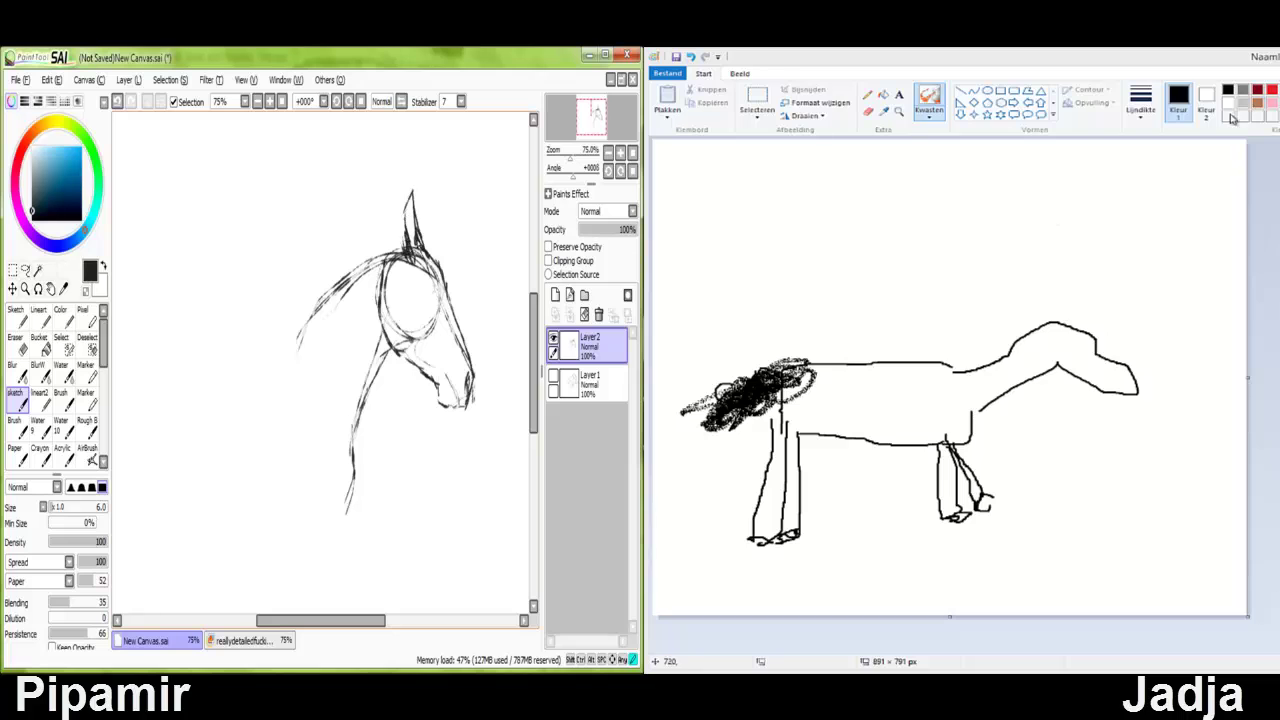
Cover the old horse drawing in Paint with white rectangles to leave a blank canvas.
left_click_drag(697, 270, 1130, 494)
left_click_drag(694, 233, 1146, 563)
mouse_move(667, 207)
left_mouse_down()
mouse_move(903, 486)
mouse_move(1202, 584)
left_mouse_up()
left_click(1090, 103)
key("Delete")
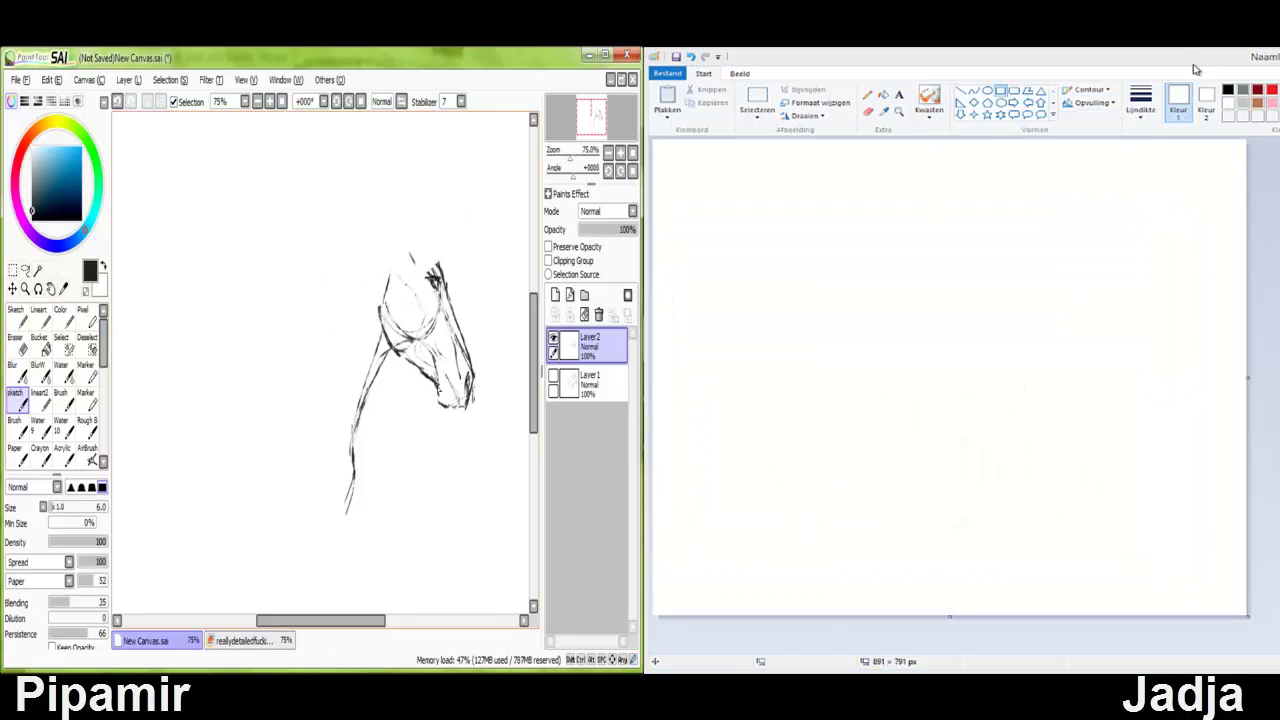
Draw a black ellipse of about 447 × 256 px in the middle of the Paint canvas for the horse's body.
left_click(878, 103)
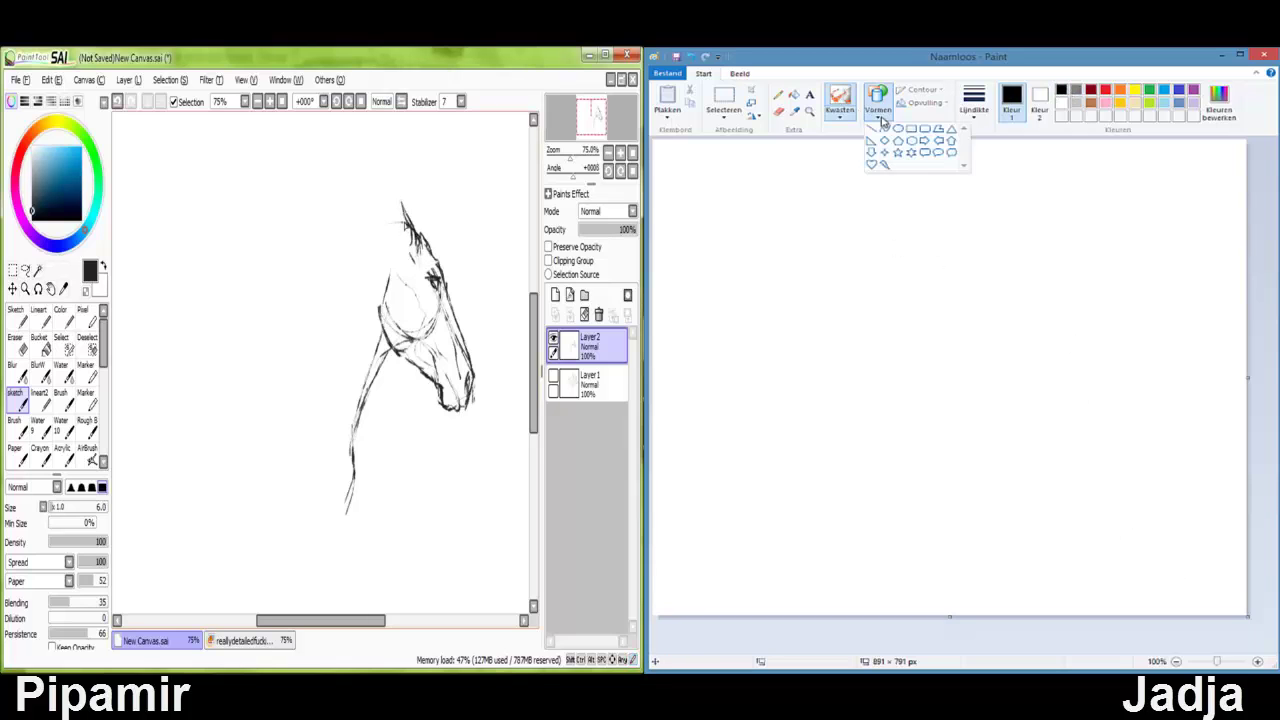
left_click(901, 129)
mouse_move(760, 284)
left_mouse_down()
mouse_move(1103, 443)
mouse_move(1059, 427)
mouse_move(1059, 440)
left_mouse_up()
Transform the SAI horse-head sketch into the canvas's upper right area and extend the sketch with the back of the neck and chest.
left_click_drag(422, 468, 455, 372)
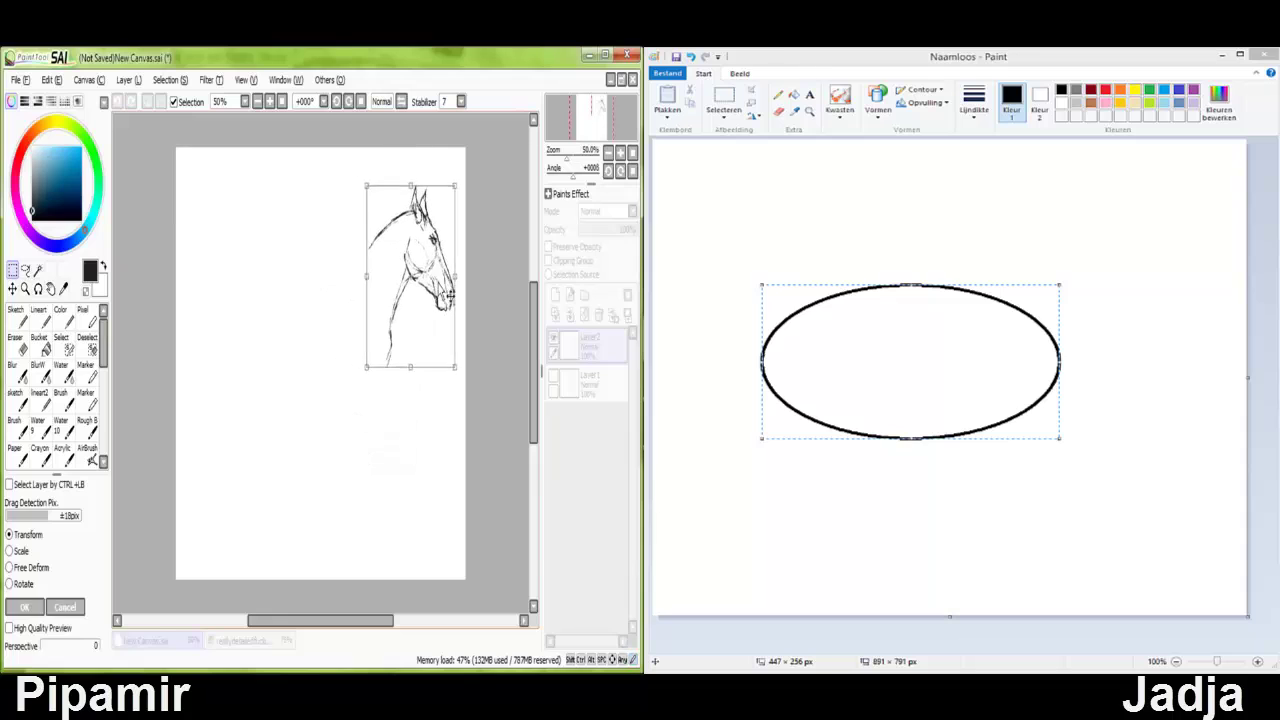
key("Return")
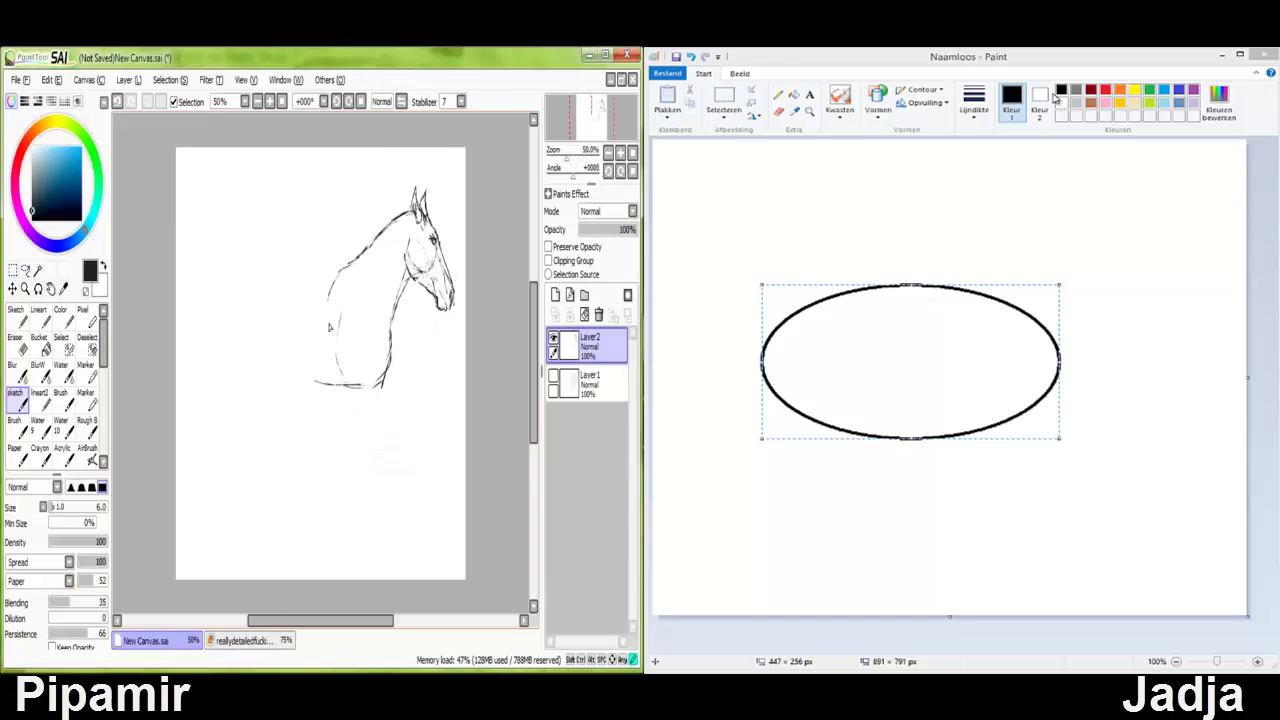
left_click_drag(329, 300, 322, 380)
Pencil the neck's underside and muzzle onto the Paint ellipse, and sketch the chest, upper forelegs and back line in SAI.
left_click(778, 94)
left_click_drag(386, 274, 355, 328)
left_click_drag(1060, 348, 1122, 326)
left_click(973, 100)
left_click_drag(390, 356, 375, 395)
left_click(973, 100)
left_click_drag(340, 285, 298, 294)
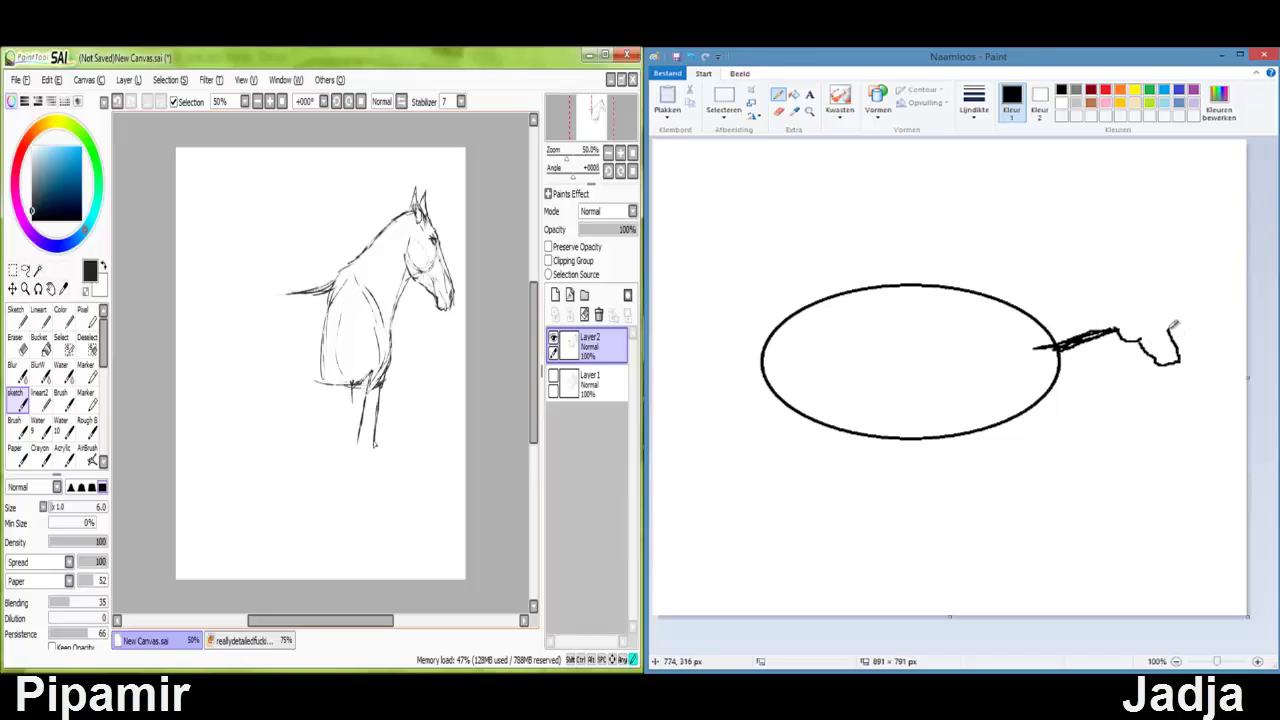
Draw the neck's top line, forelock and face on the Paint horse, and apply a transform to the SAI sketch.
left_click_drag(1116, 270, 927, 283)
left_click_drag(422, 246, 462, 318)
mouse_move(1120, 280)
left_mouse_down()
mouse_move(1155, 295)
mouse_move(1158, 318)
left_mouse_up()
key("ctrl+t")
key("Return")
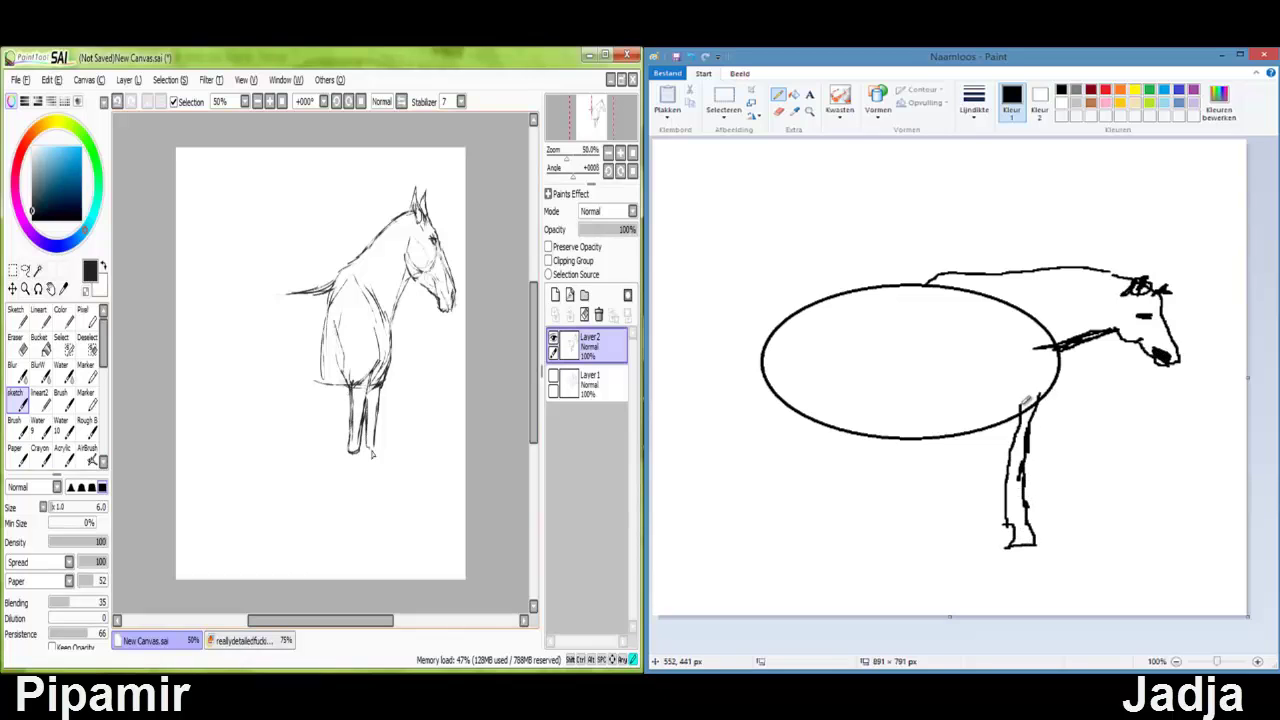
Draw the second foreleg, belly line and hind legs in Paint while sketching the barrel and lower forelegs in SAI.
mouse_move(1016, 486)
left_mouse_down()
mouse_move(1011, 441)
mouse_move(981, 534)
mouse_move(1003, 554)
mouse_move(857, 421)
mouse_move(905, 430)
mouse_move(815, 438)
left_mouse_up()
left_click_drag(352, 446, 347, 498)
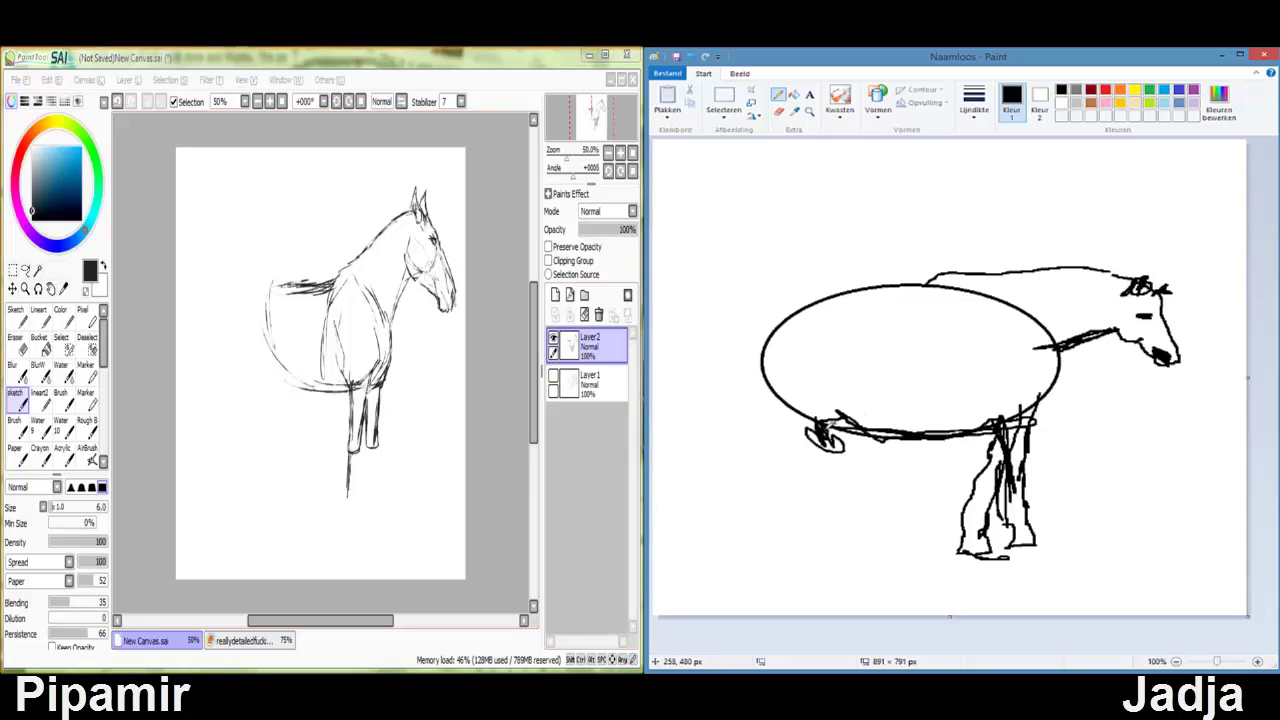
left_click_drag(812, 445, 846, 542)
left_click_drag(362, 468, 360, 505)
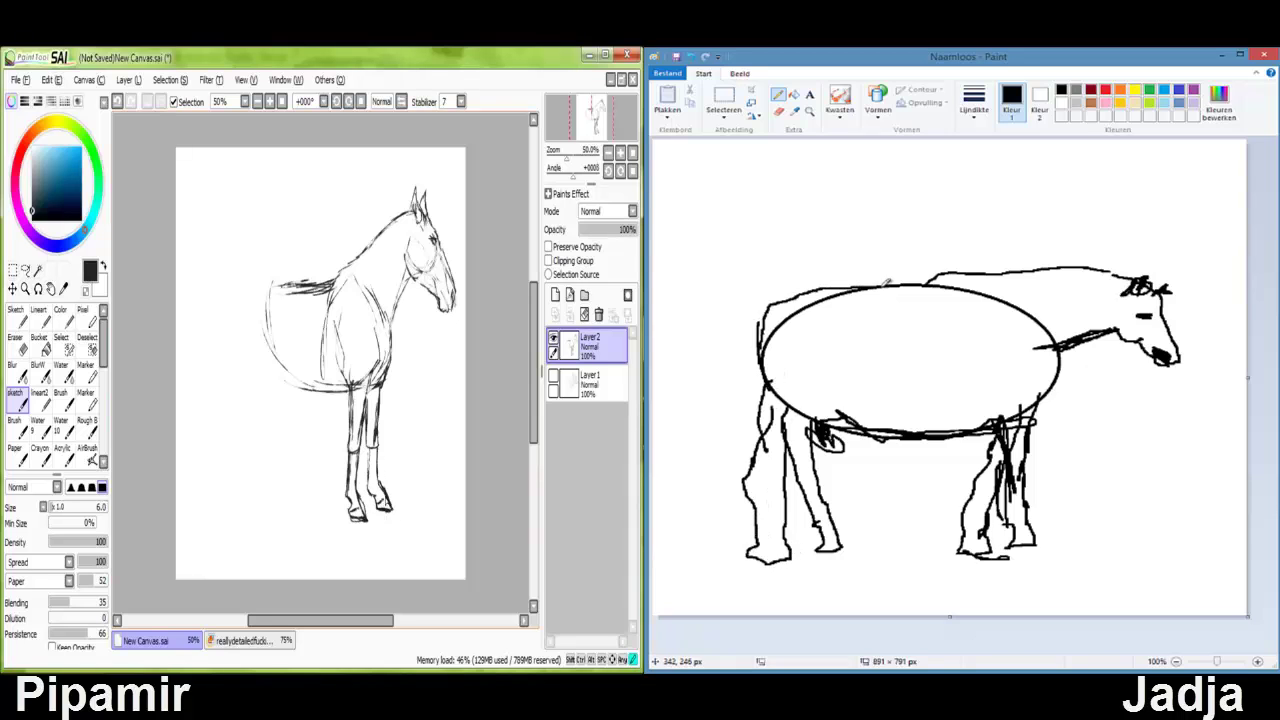
Draw the rump and tail strands on the Paint horse, and lower the SAI horse's forelegs with a transform.
left_click_drag(862, 278, 757, 300)
left_click_drag(340, 402, 345, 406)
key("ctrl+t")
mouse_move(765, 285)
left_mouse_down()
mouse_move(668, 370)
mouse_move(655, 290)
left_mouse_up()
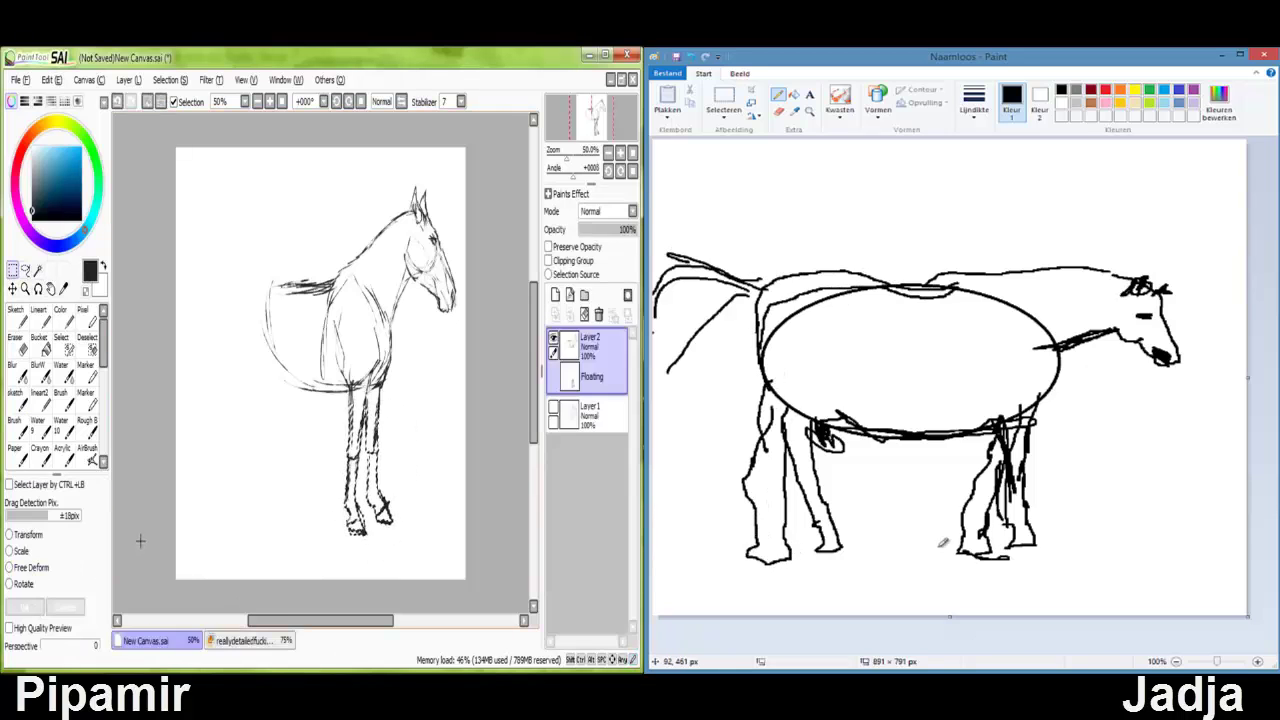
key("Return")
key("h")
left_click_drag(745, 285, 660, 325)
Draw mane strokes along the Paint horse's neck, and adjust the selected lower foreleg on the flipped SAI sketch.
key("e")
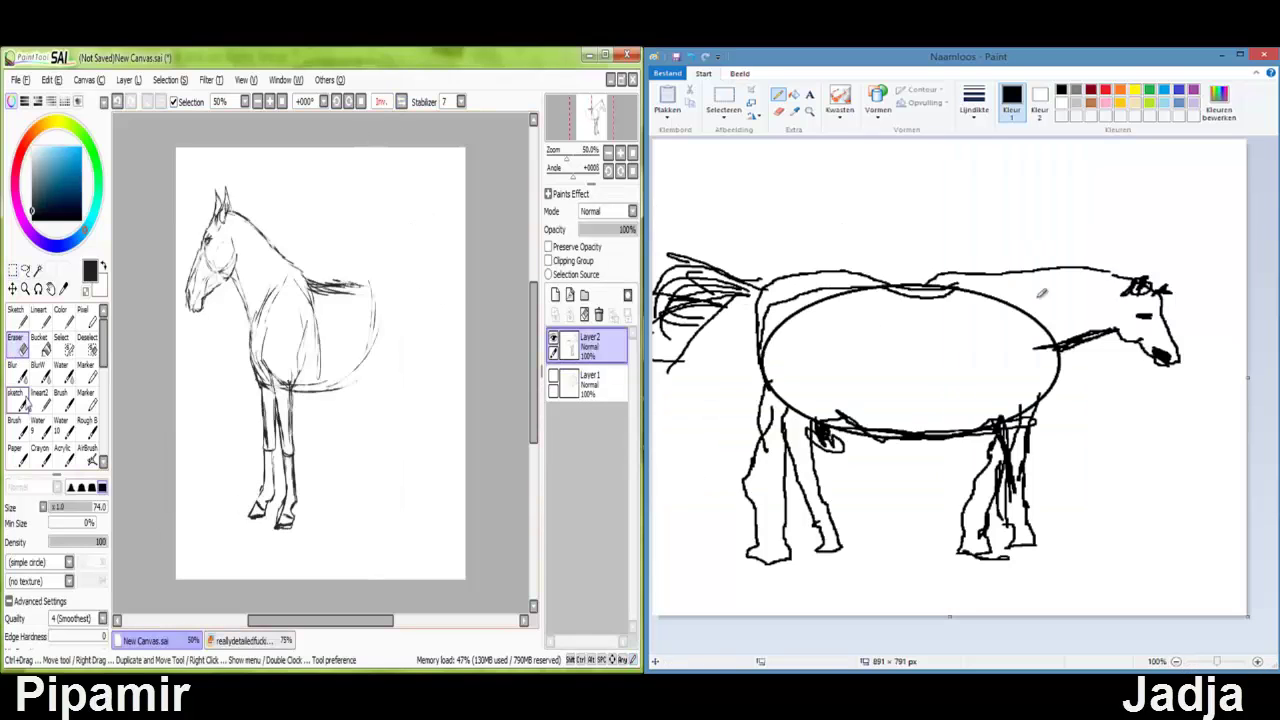
mouse_move(1035, 255)
left_mouse_down()
mouse_move(1058, 320)
mouse_move(1090, 312)
left_mouse_up()
left_click_drag(1085, 262, 1110, 318)
key("m")
left_click_drag(960, 240, 995, 300)
left_click_drag(250, 455, 255, 540)
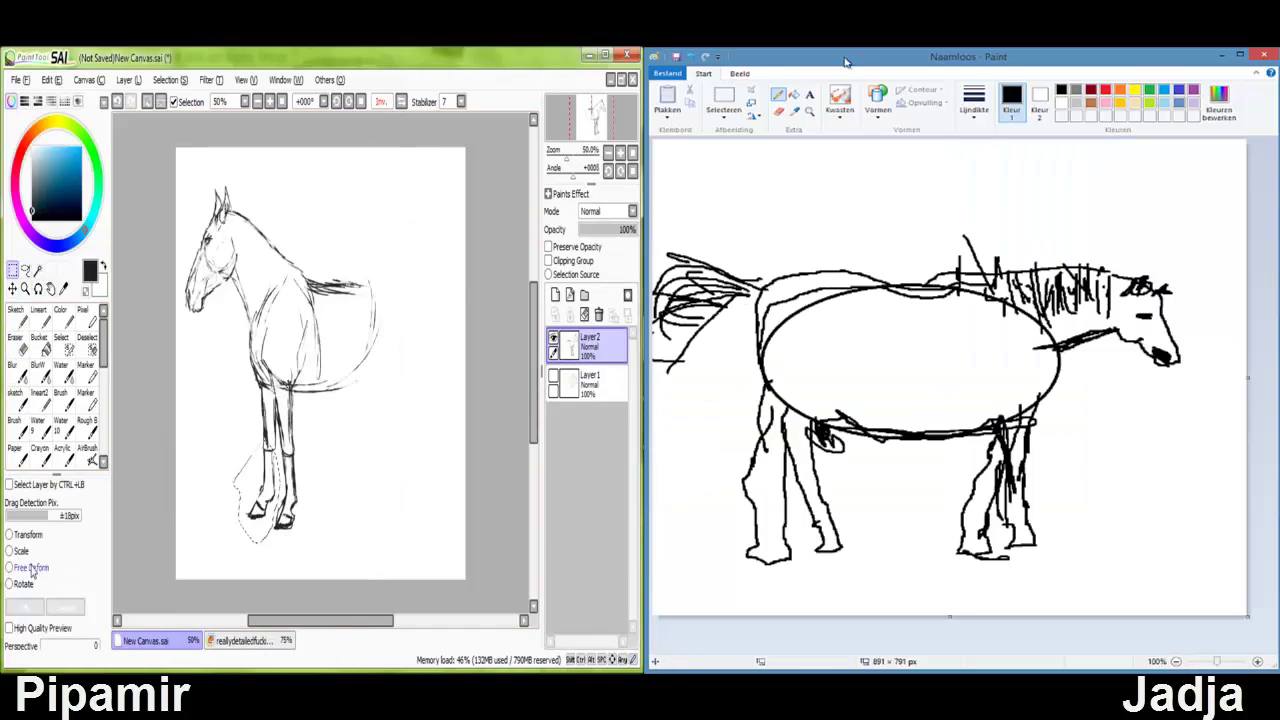
left_click(840, 100)
left_click(837, 168)
key("b")
key("h")
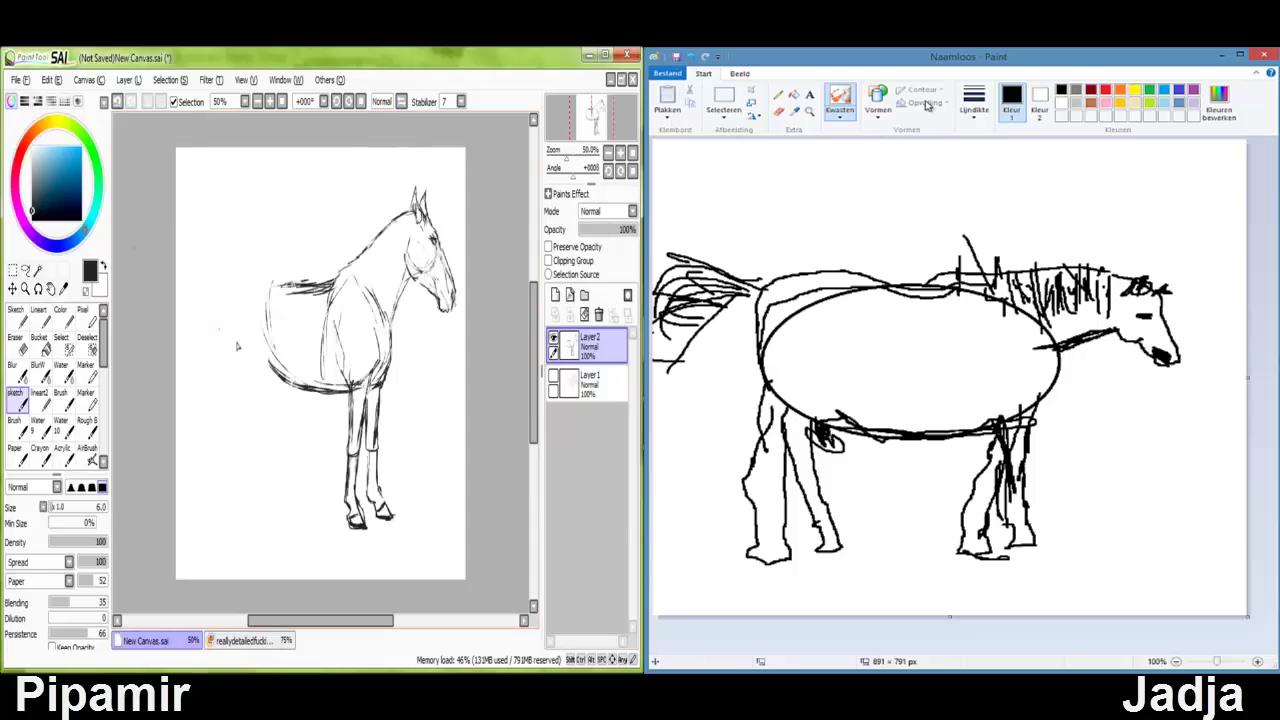
Try filling the Paint horse's body and outlines with gold, and undo the fills.
left_click(794, 94)
left_click(1121, 104)
left_click(910, 360)
left_click(920, 290)
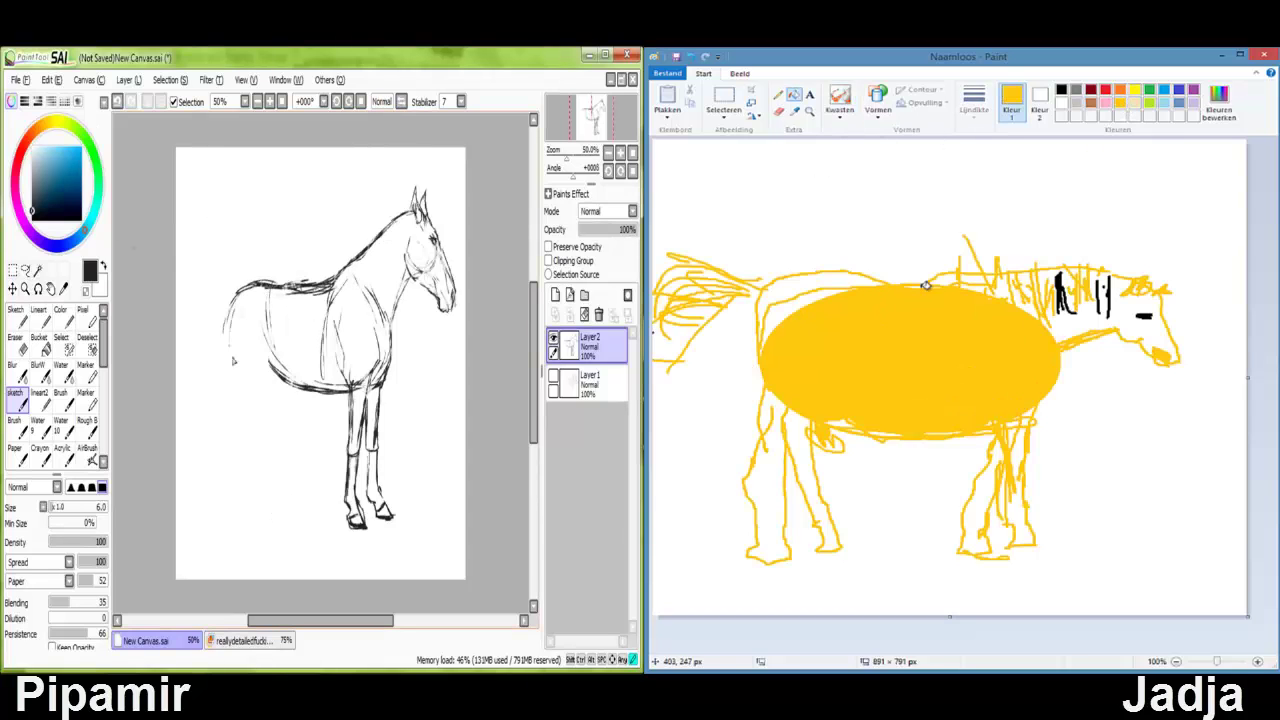
left_click(1050, 292)
key("ctrl+z")
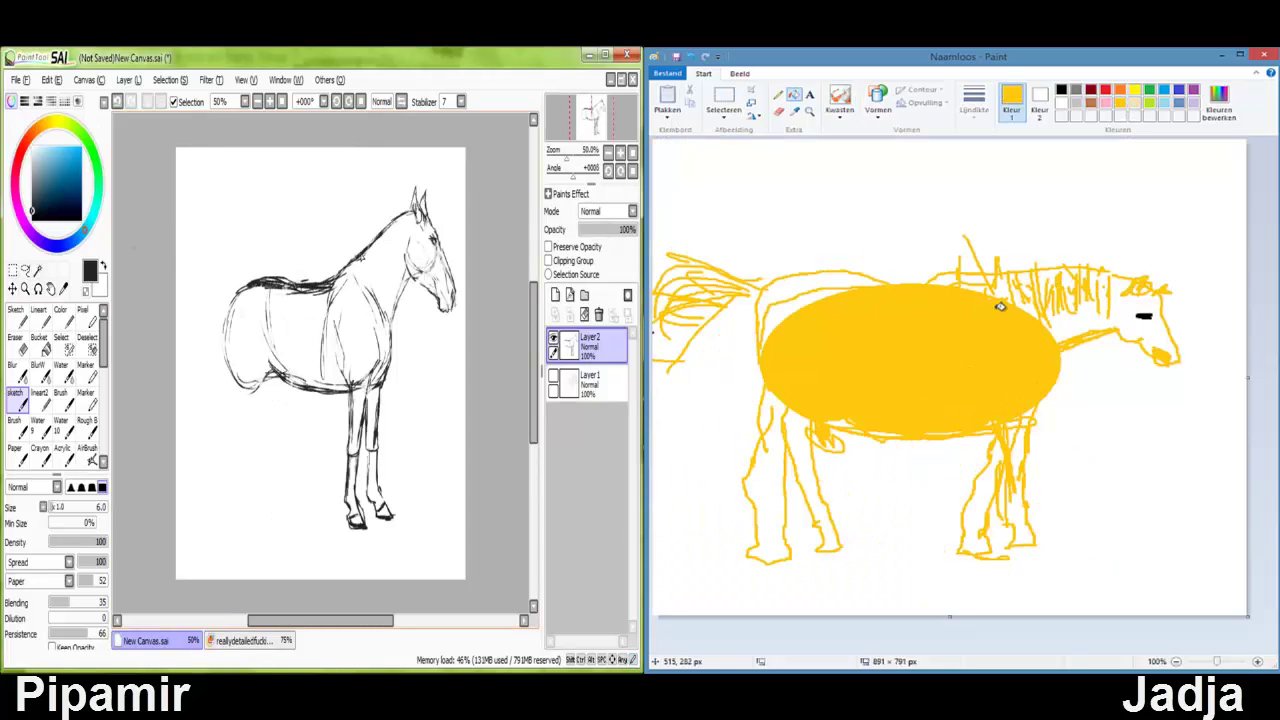
key("ctrl+z")
key("ctrl+z")
key("ctrl+y")
Fill the Paint horse's oval body, neck and head with beige.
left_click(1061, 89)
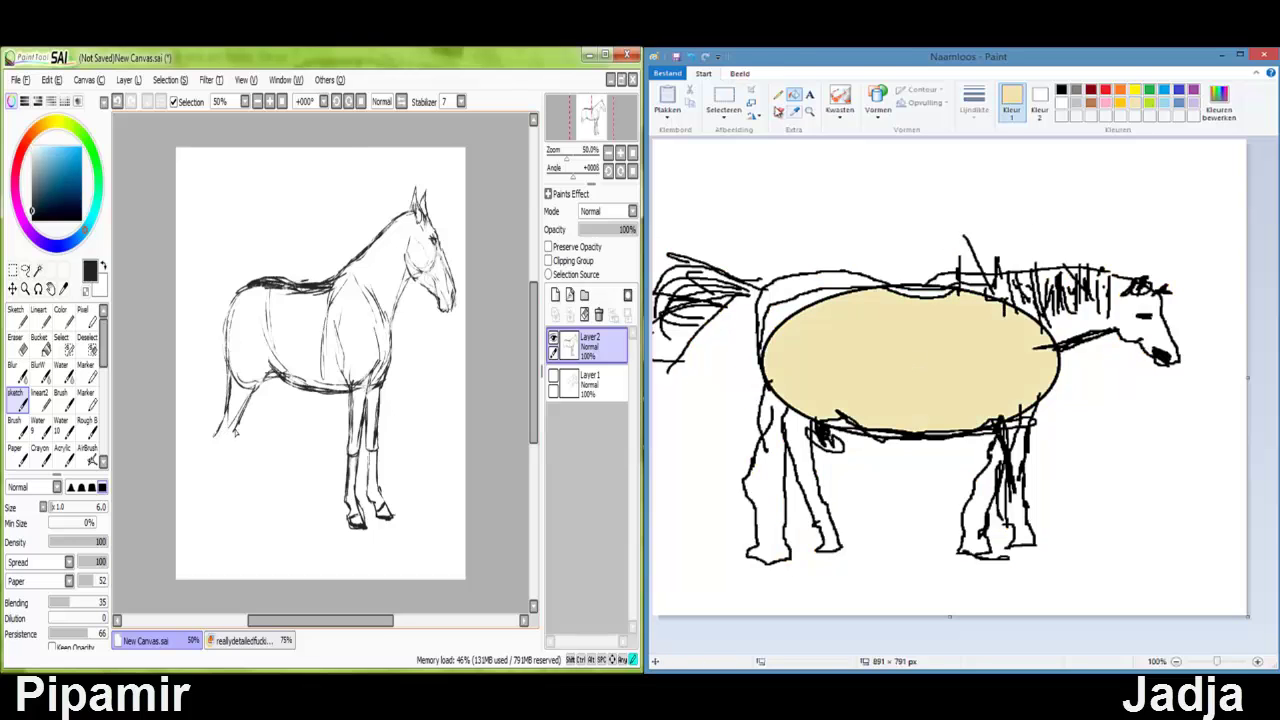
left_click(1136, 106)
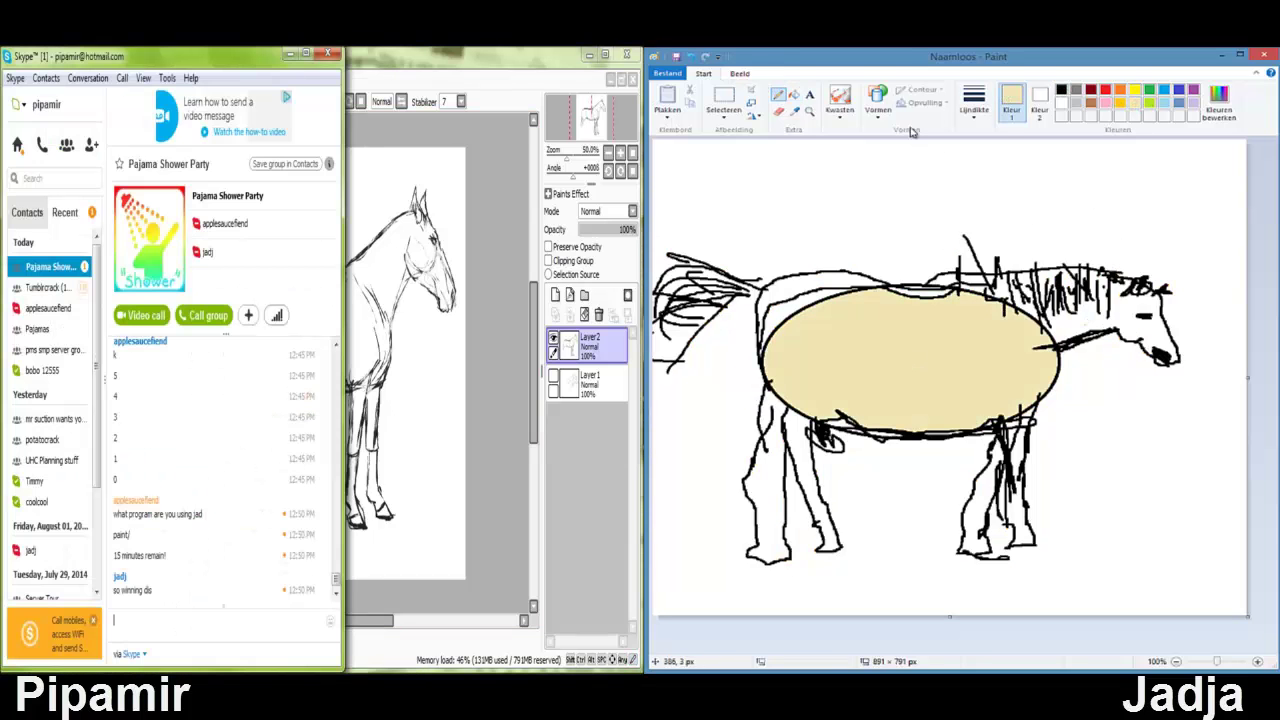
left_click(794, 93)
left_click(1062, 280)
left_click(1057, 290)
key("ctrl+z")
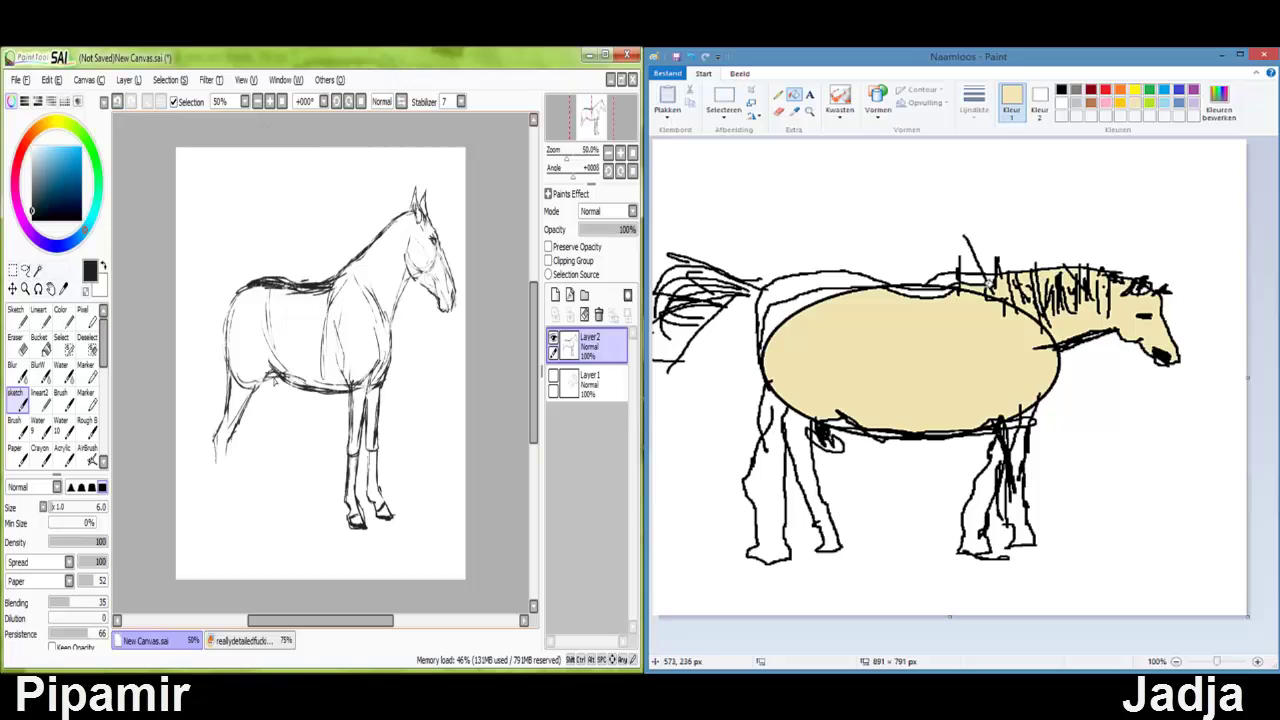
Fill the Paint horse's rump, legs, outlines and black mane remnants with beige.
left_click(800, 300)
left_click(812, 480)
left_click(765, 480)
left_click(1101, 329)
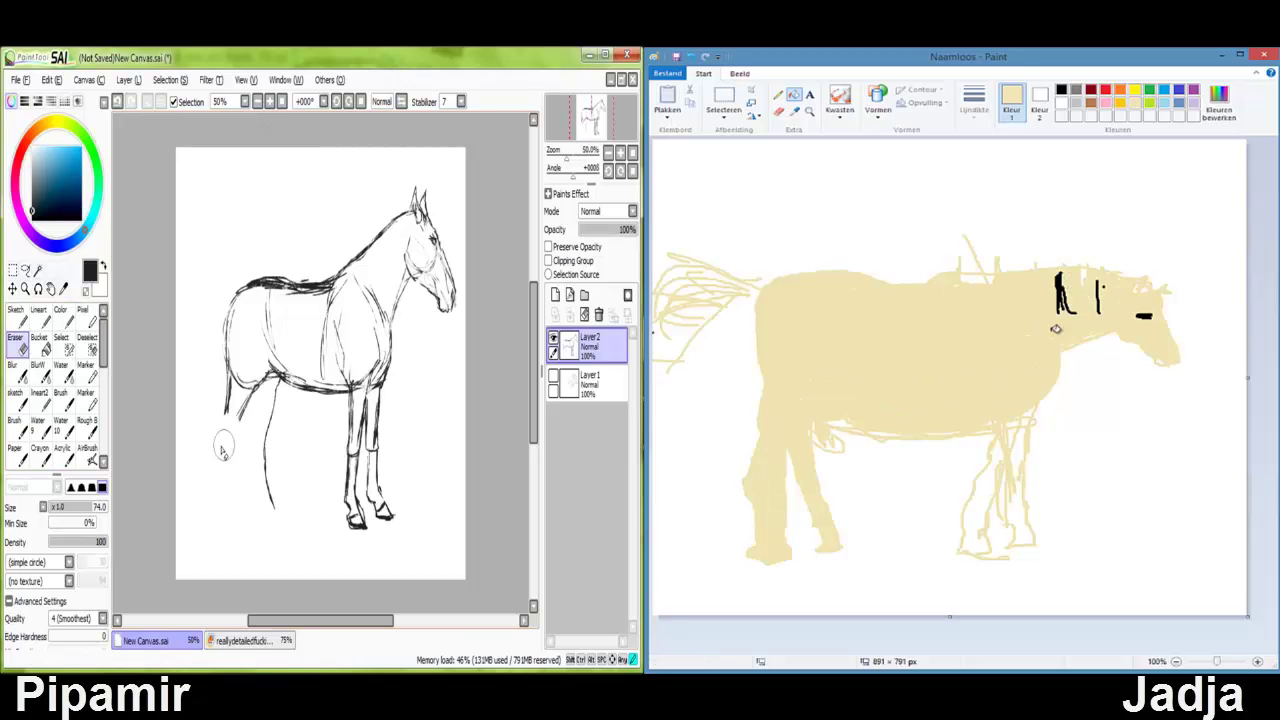
left_click(1104, 289)
left_click(1000, 457)
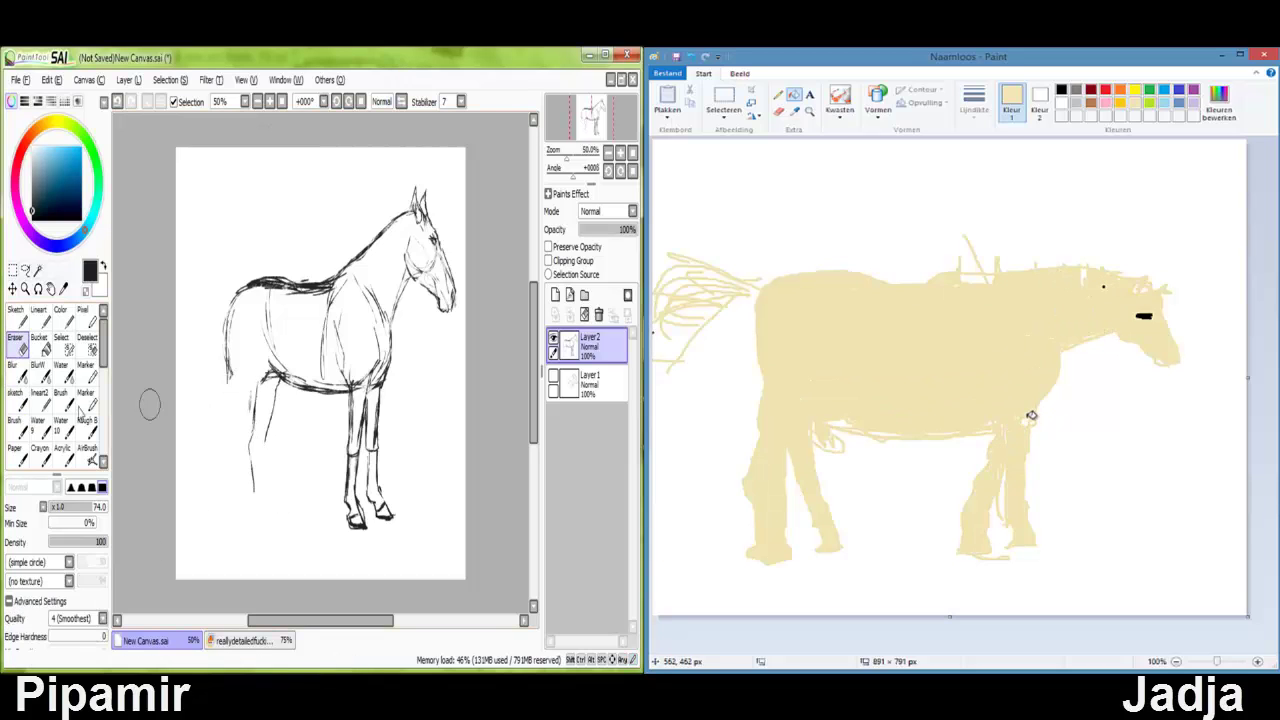
Pencil gold strokes over the Paint horse's mane and tail, and sketch both hind legs in SAI.
left_click_drag(250, 445, 260, 506)
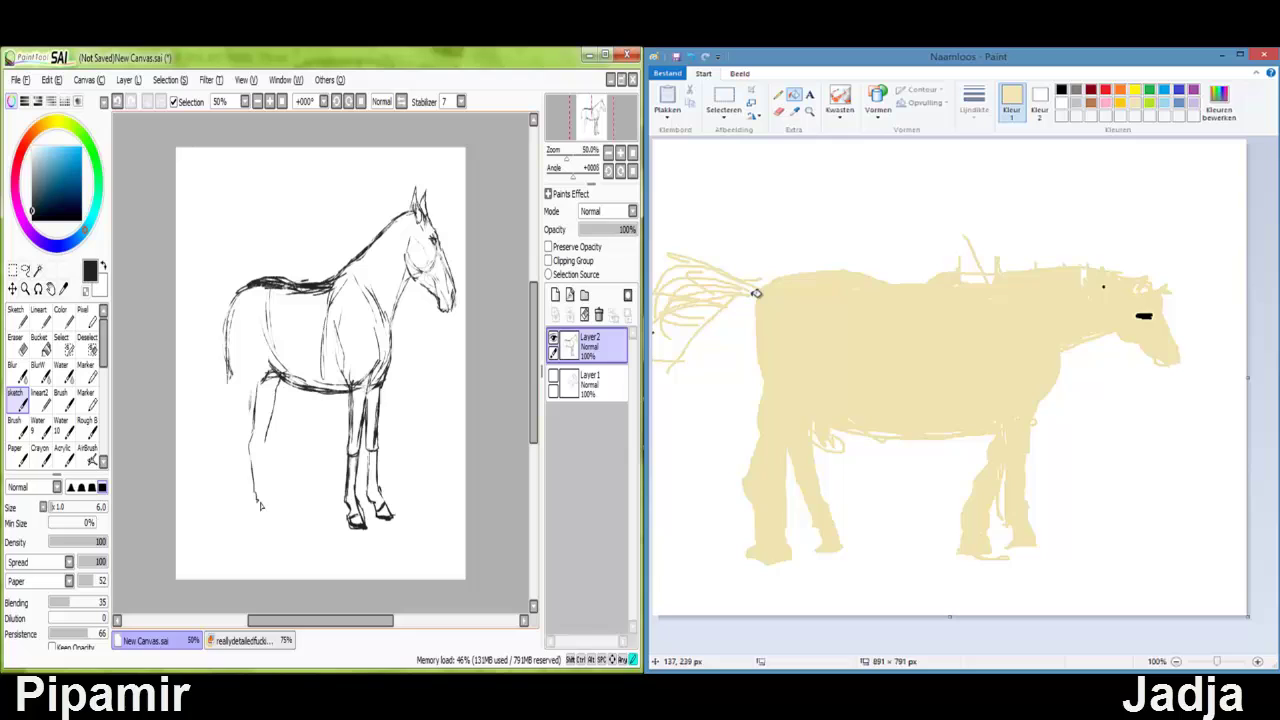
left_click(778, 95)
left_click_drag(1046, 270, 1068, 283)
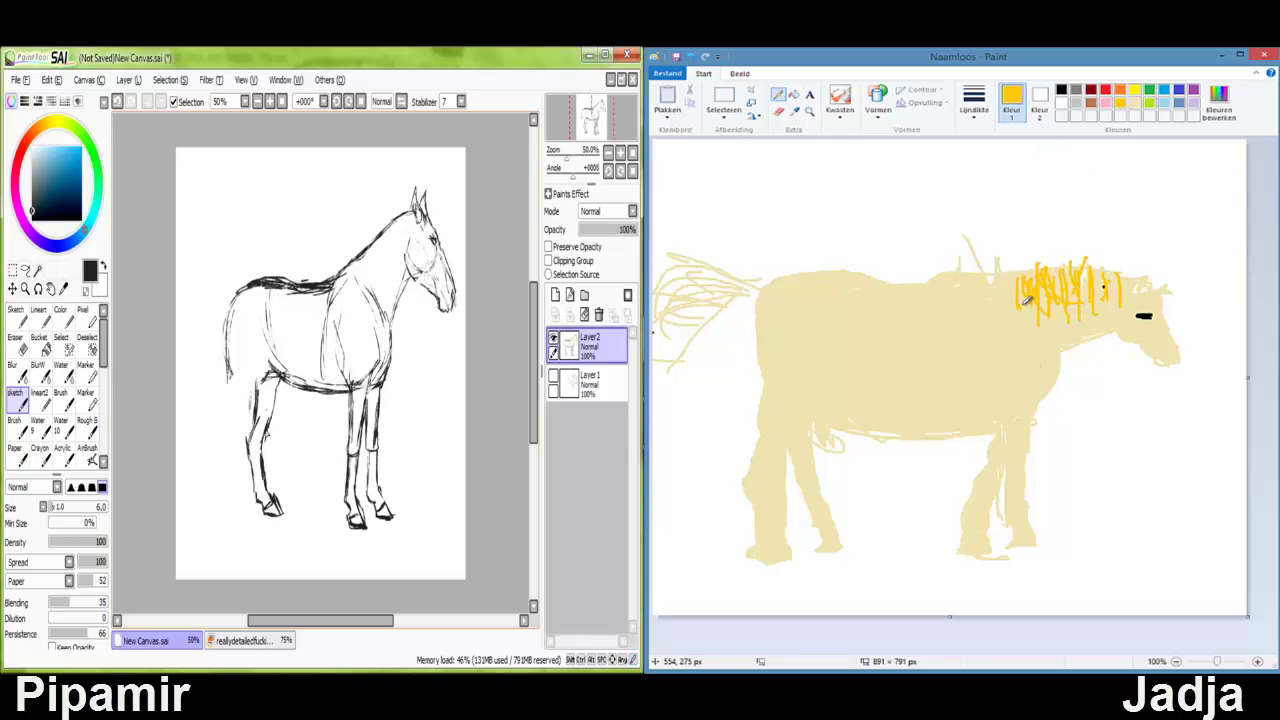
mouse_move(791, 281)
left_mouse_down()
mouse_move(699, 290)
mouse_move(745, 297)
left_mouse_up()
left_click_drag(216, 440, 232, 340)
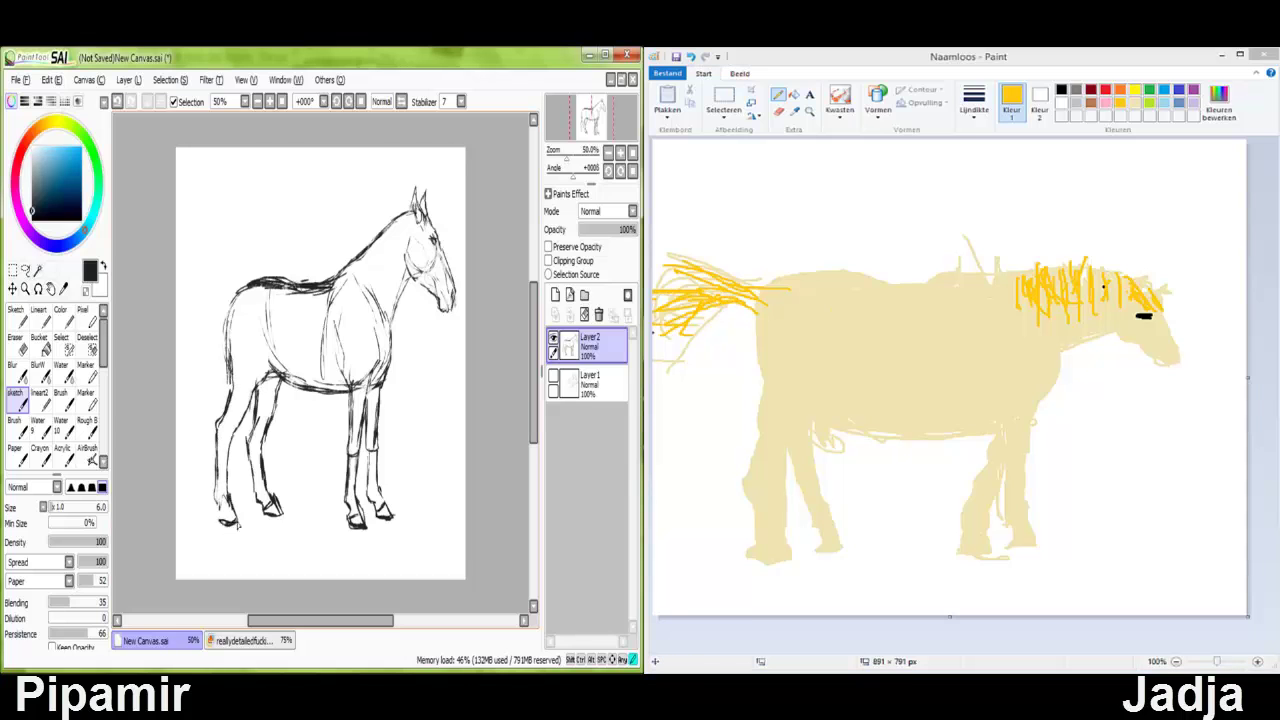
Redraw the SAI horse's back line more cleanly, and add gold pencil marks to the Paint horse's lower legs.
key("ctrl+z")
key("ctrl+z")
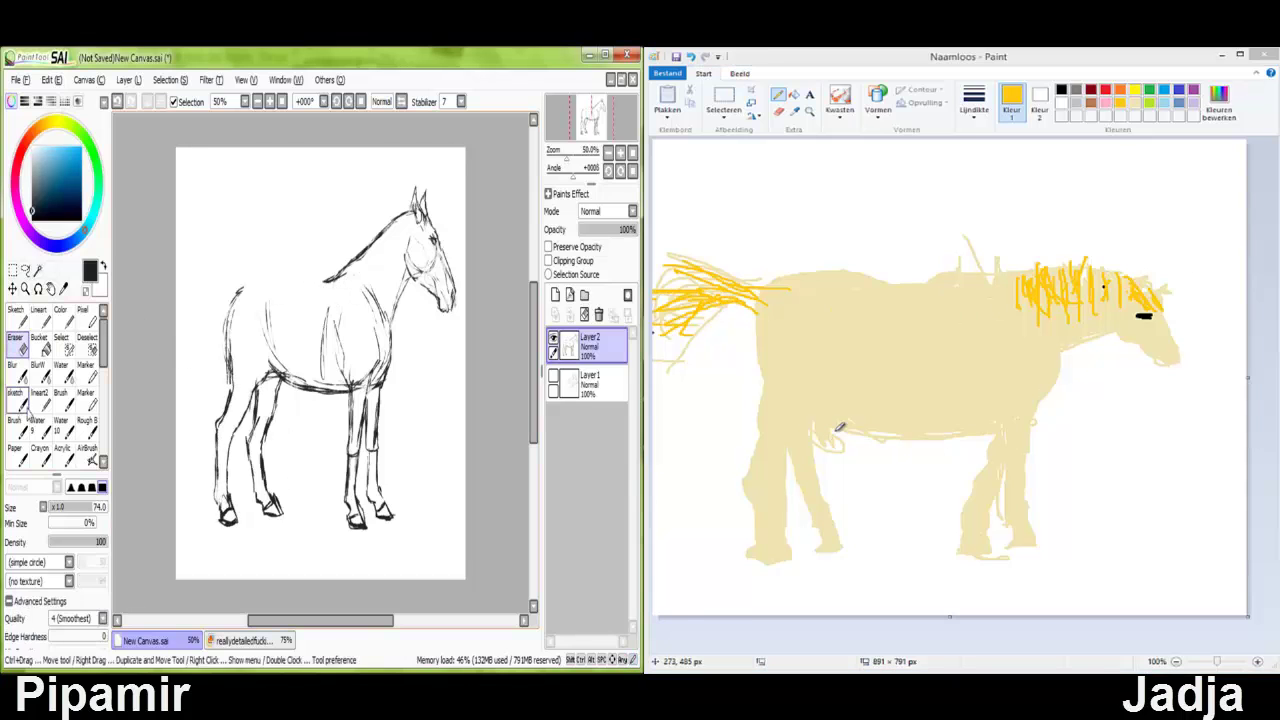
left_click_drag(235, 290, 242, 300)
left_click_drag(815, 515, 825, 522)
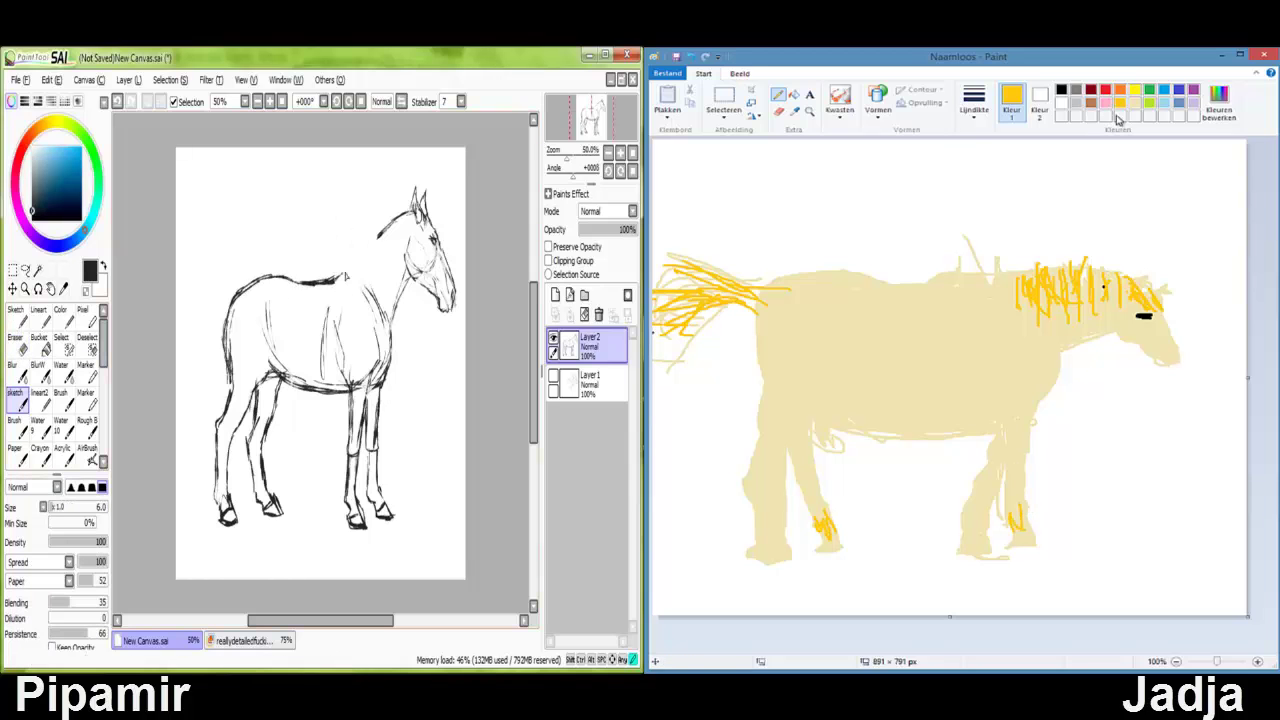
Add a custom gold colour and brush gold shading onto the Paint horse's far legs, and sketch the tail in SAI.
left_click(1219, 103)
mouse_move(255, 280)
left_mouse_down()
mouse_move(210, 341)
mouse_move(200, 405)
left_mouse_up()
left_click(840, 447)
left_click_drag(1000, 425, 988, 490)
left_click_drag(215, 360, 205, 485)
left_click_drag(988, 490, 965, 545)
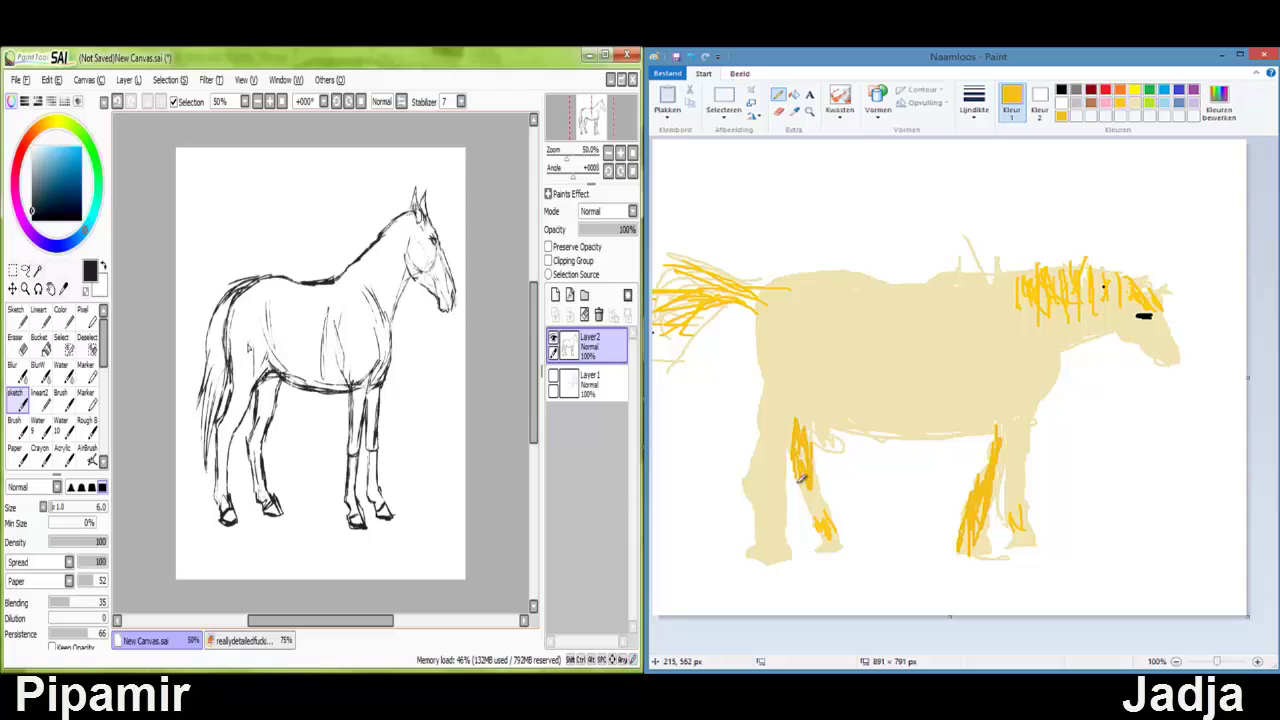
left_click_drag(800, 478, 828, 535)
Scribble brown over the Paint horse's hooves and throat, and shift the SAI horse's hindquarters closer to the forelegs with a transform.
left_click_drag(979, 543, 1008, 545)
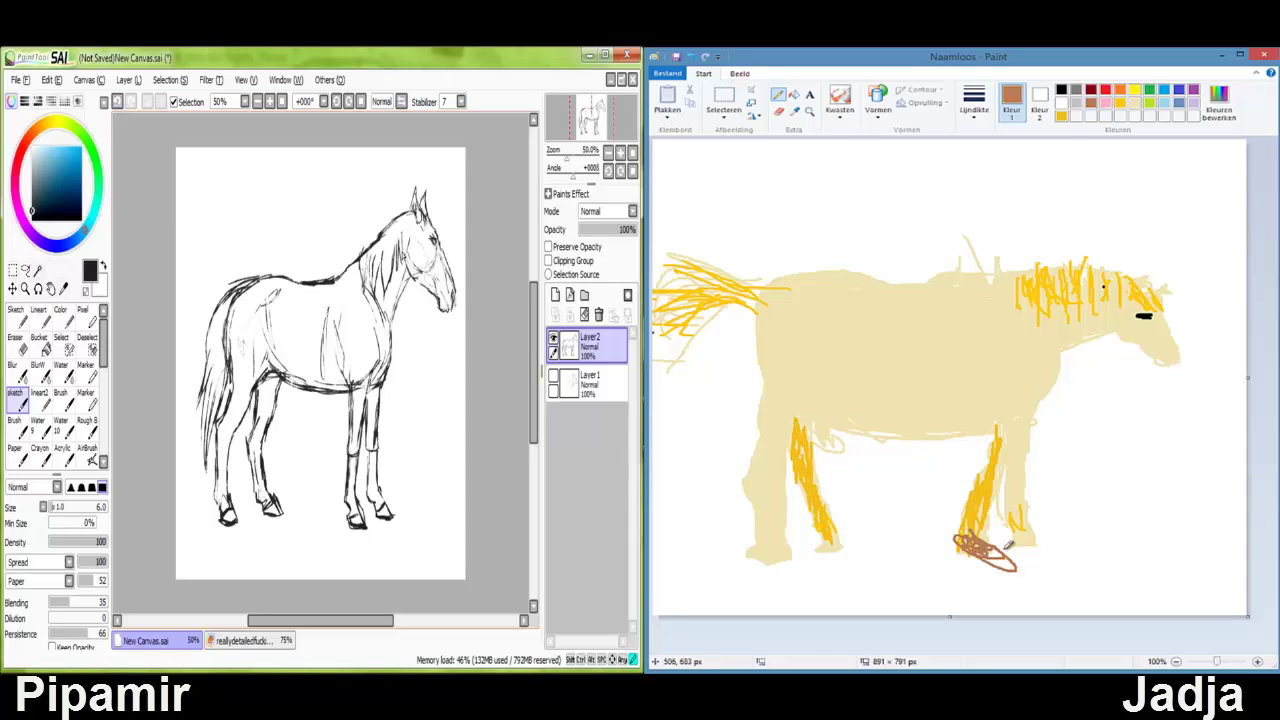
left_click_drag(836, 541, 828, 548)
mouse_move(210, 290)
left_mouse_down()
mouse_move(200, 520)
mouse_move(290, 300)
left_mouse_up()
key("ctrl+t")
left_click(1218, 105)
left_click_drag(255, 420, 262, 428)
left_click_drag(1105, 330, 1108, 330)
key("Return")
Brush brown over the Paint horse's gold-shaded foreleg, and flip the SAI view to clean up the sketch.
left_click(840, 447)
key("h")
key("e")
mouse_move(996, 440)
left_mouse_down()
mouse_move(982, 516)
mouse_move(995, 432)
left_mouse_up()
key("n")
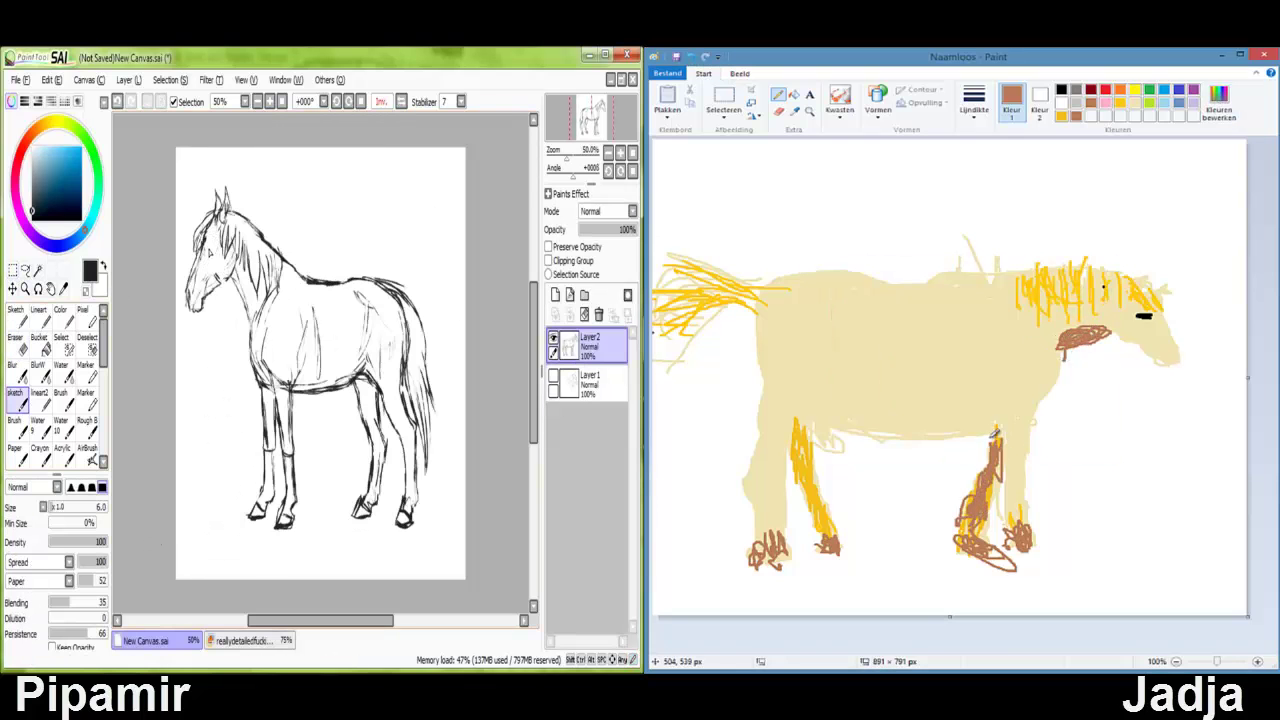
Fill the gold streaks on the Paint horse's hind leg with brown, and sketch the forelock and face details in SAI.
left_click(794, 93)
left_click(818, 505)
left_click(798, 455)
left_click_drag(200, 228, 212, 262)
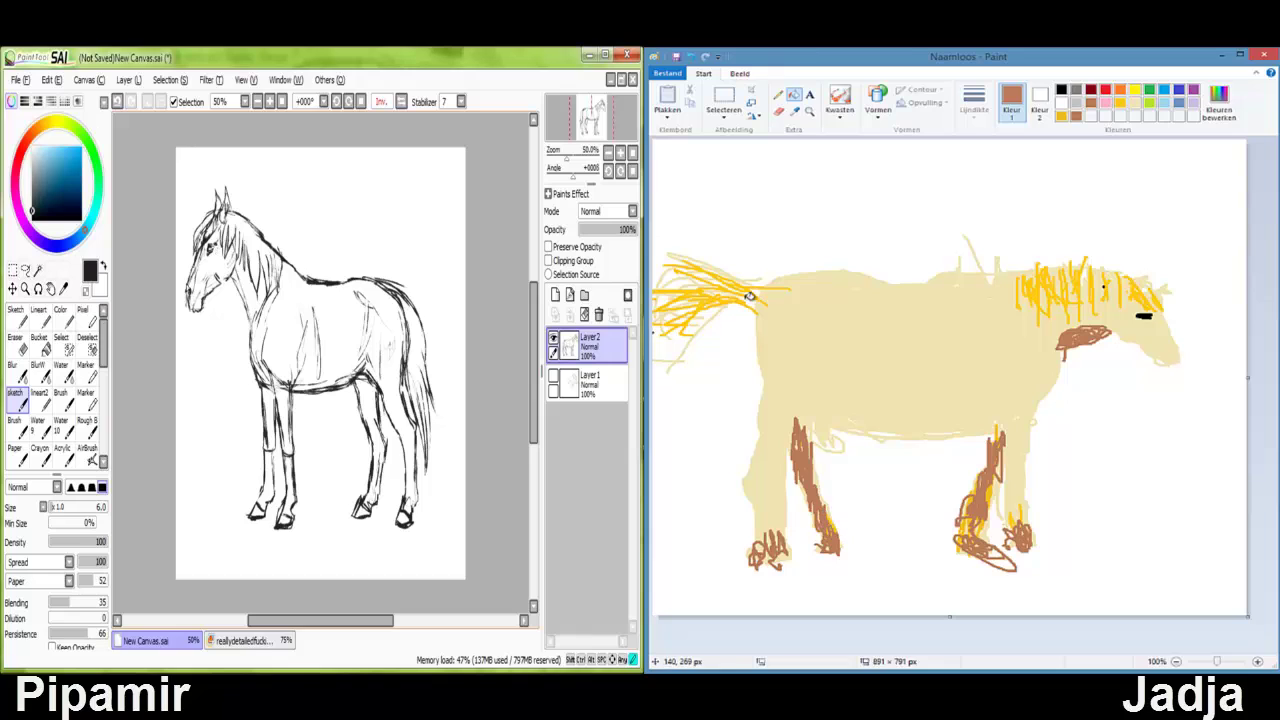
Extend the Paint horse's mane toward the back with gold pencil strokes, and erase stray lines on the SAI horse's face.
left_click(779, 94)
left_click_drag(1030, 262, 982, 272)
key("e")
left_click_drag(204, 242, 220, 262)
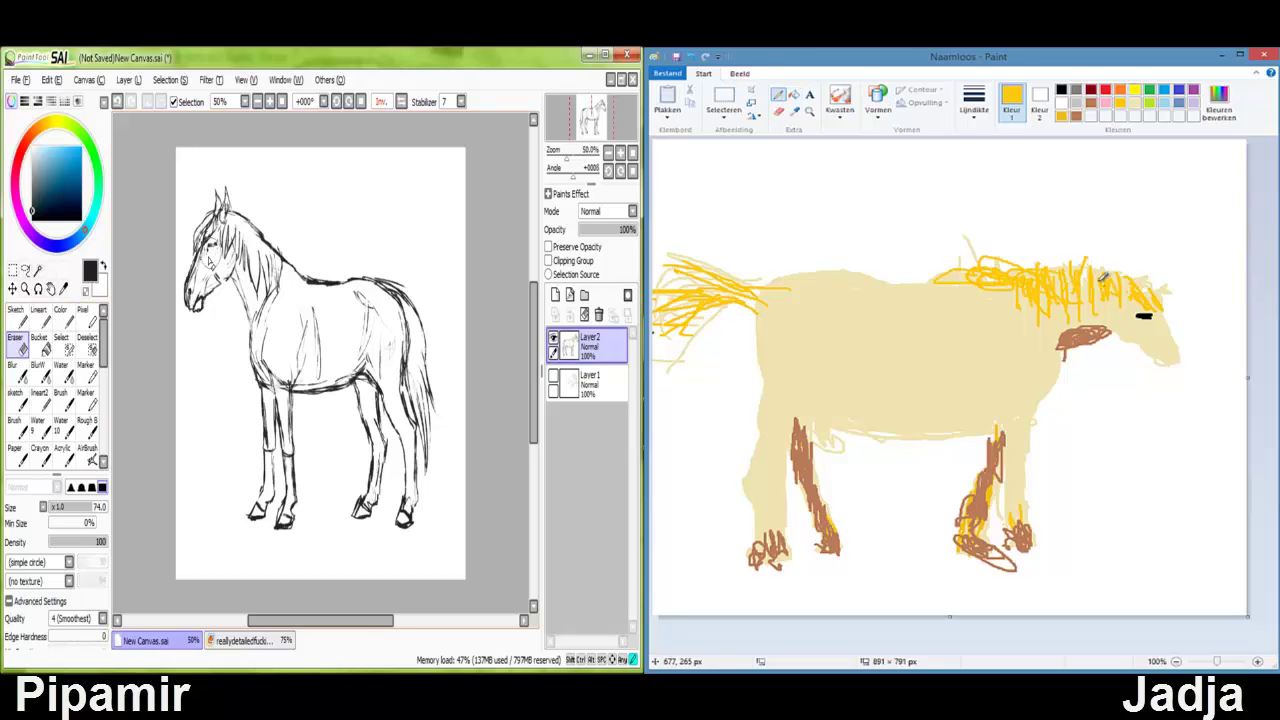
Scribble the Paint horse's nose black, and unflip the SAI view to refine the belly line.
left_click(381, 101)
left_click(1062, 89)
mouse_move(1152, 350)
left_mouse_down()
mouse_move(1180, 362)
mouse_move(1178, 347)
left_mouse_up()
left_click_drag(318, 393, 345, 385)
key("n")
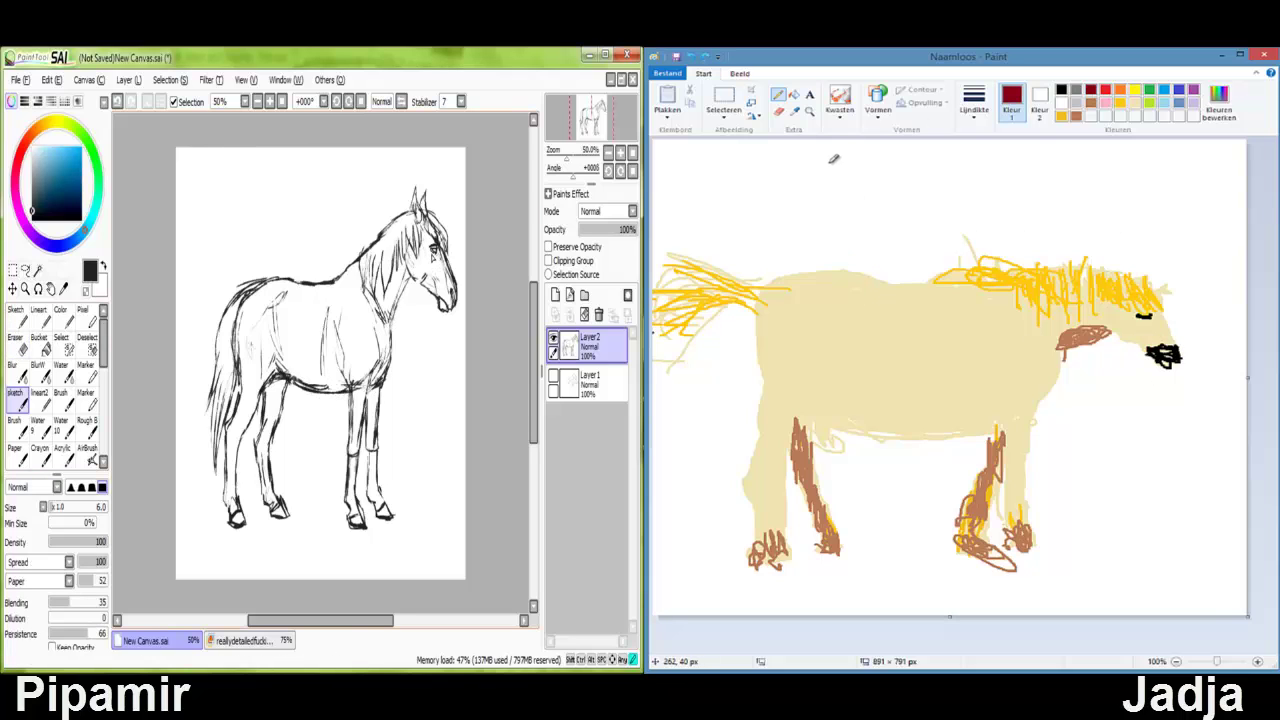
Draw a closed black outline above the Paint horse's back to dip its topline, and darken the eye in SAI.
scroll(432, 250, "up", 1)
left_click(1062, 89)
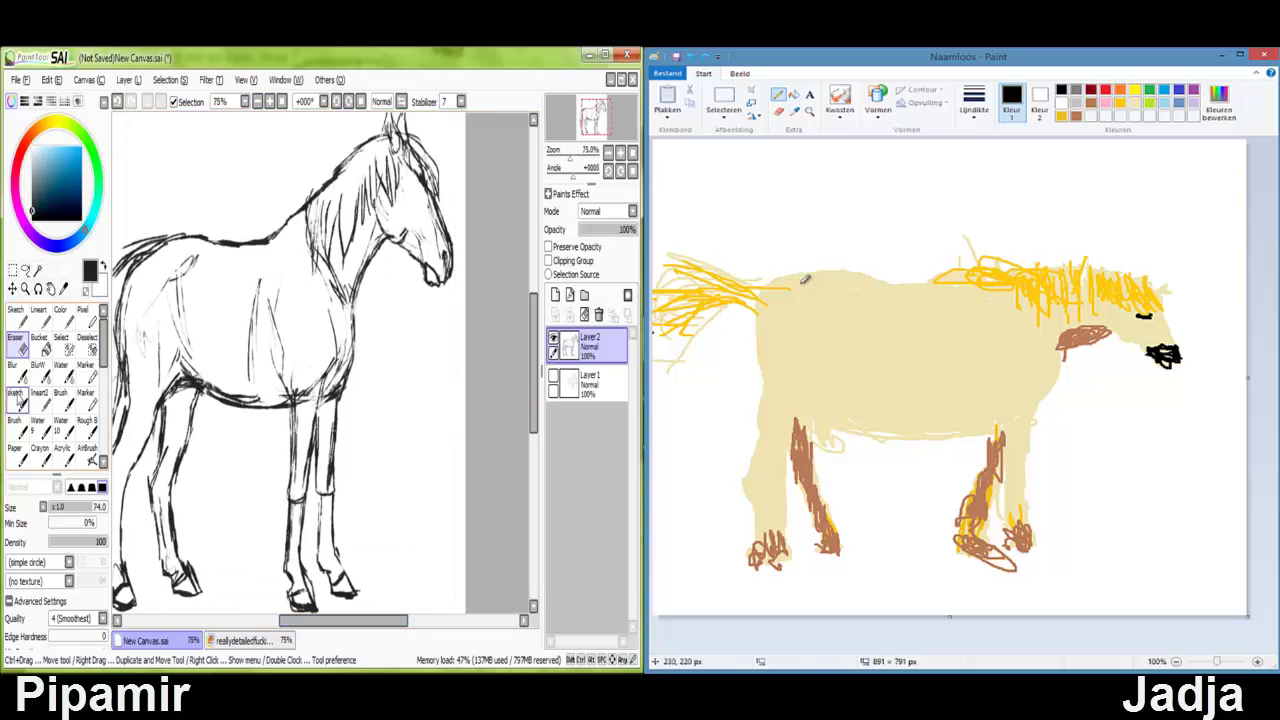
left_click_drag(777, 277, 822, 271)
left_click_drag(968, 290, 790, 276)
left_click_drag(414, 186, 418, 212)
left_click(793, 93)
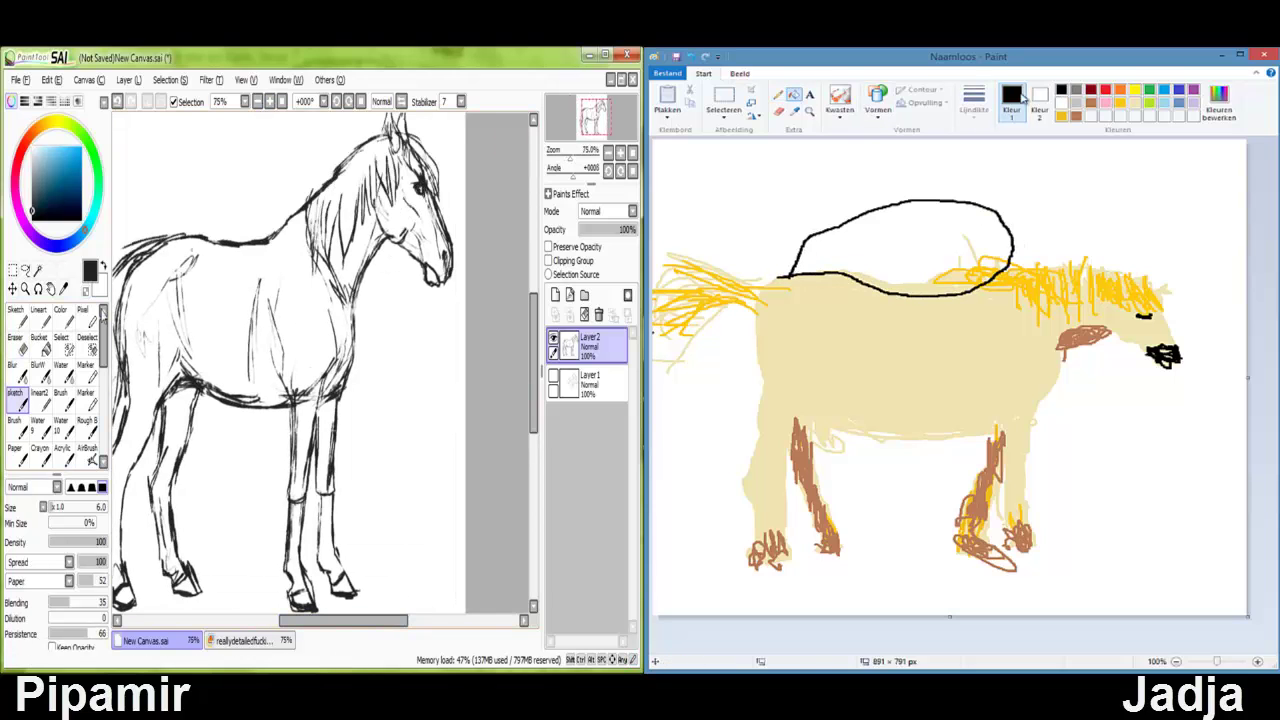
Fill the outlined area above the Paint horse's back with white, and erase construction lines from the SAI horse's body and forelegs.
key("e")
left_click_drag(256, 285, 258, 378)
left_click(968, 270)
left_click_drag(190, 275, 306, 410)
left_click(962, 262)
left_click_drag(328, 494, 398, 494)
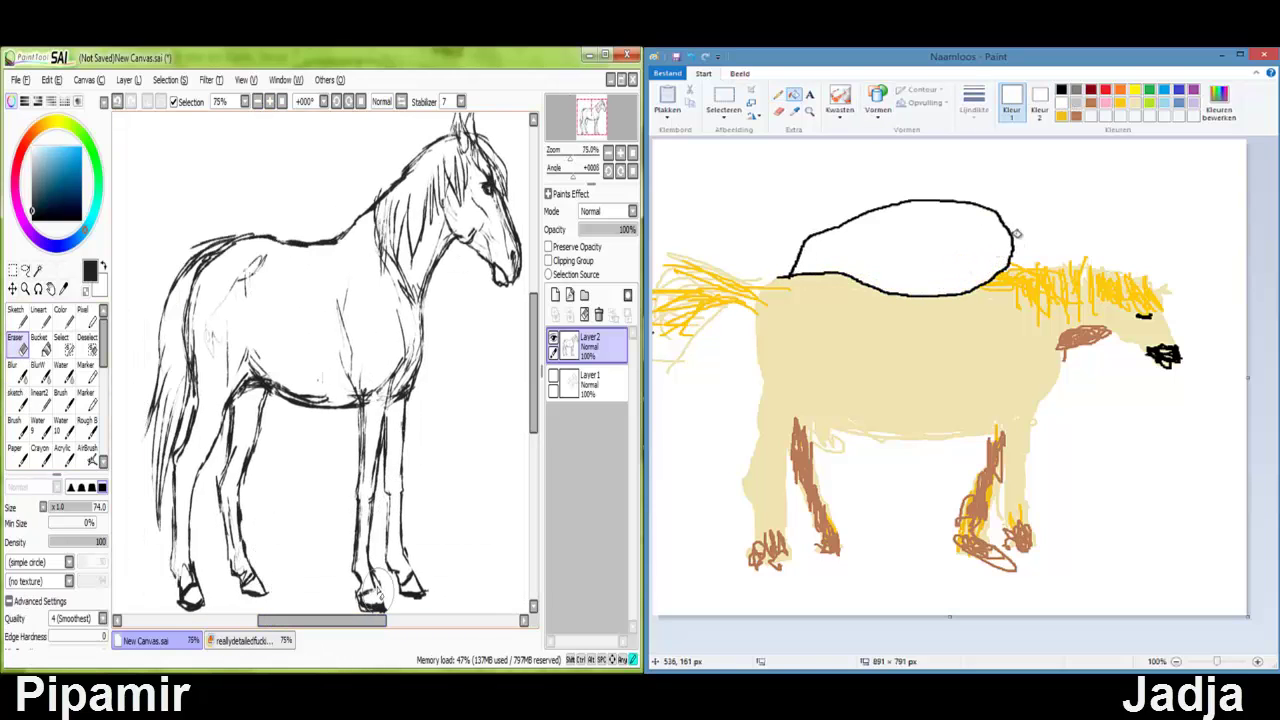
Undo the last three eraser strokes on the SAI sketch and return to the Sketch brush.
key("ctrl+z")
key("ctrl+z")
key("ctrl+z")
key("n")
key("alt+Tab")
key("alt+Tab")
Draw a closed black outline over the Paint horse's back and mane, and ready a white fill.
left_click(778, 93)
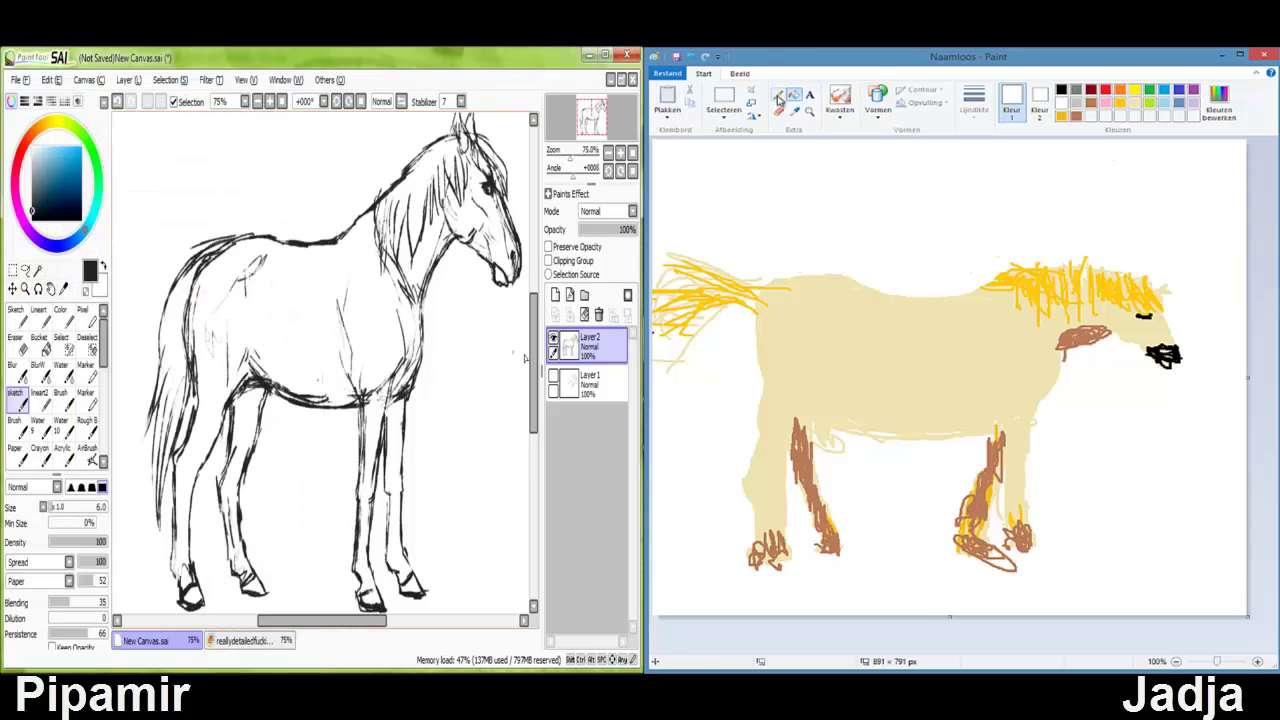
left_click(1062, 89)
scroll(395, 347, "down", 2)
mouse_move(782, 276)
left_mouse_down()
mouse_move(878, 290)
mouse_move(1040, 264)
mouse_move(1150, 286)
mouse_move(790, 278)
left_mouse_up()
left_click(794, 93)
left_click(1062, 103)
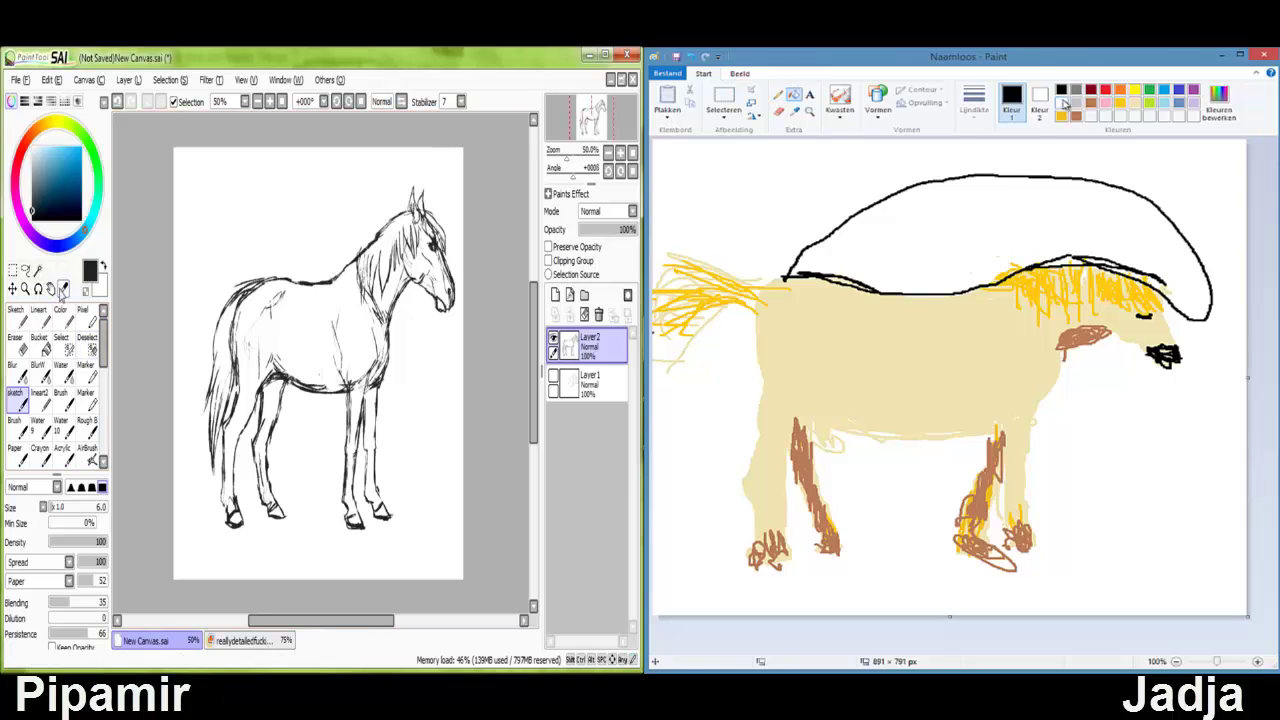
Select the SAI horse's silhouette by inverting a magic wand selection of the background, and fill the Paint outline above the horse with white.
left_click(38, 270)
left_click(200, 200)
key("ctrl+i")
left_click(585, 388)
left_click(1068, 262)
Add a layer below the SAI line art, colour the selected horse silhouette brown, and set the line art to Multiply.
left_click(555, 294)
left_click(60, 180)
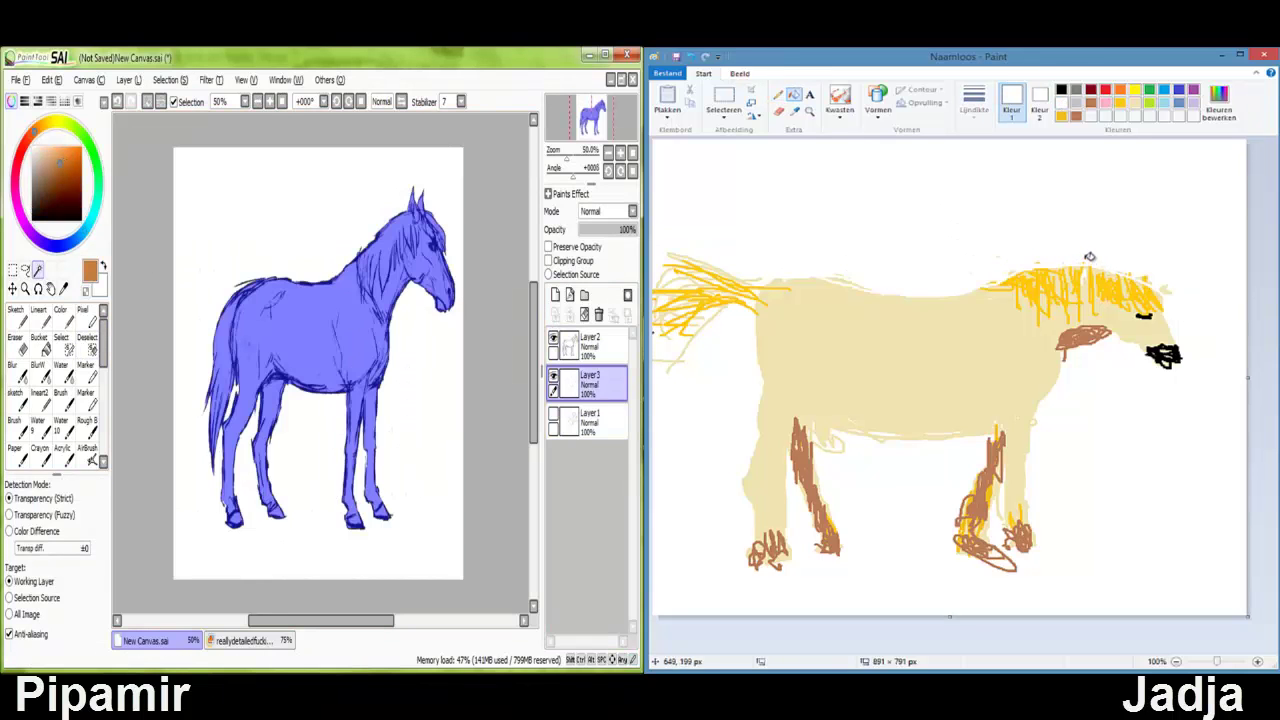
key("b")
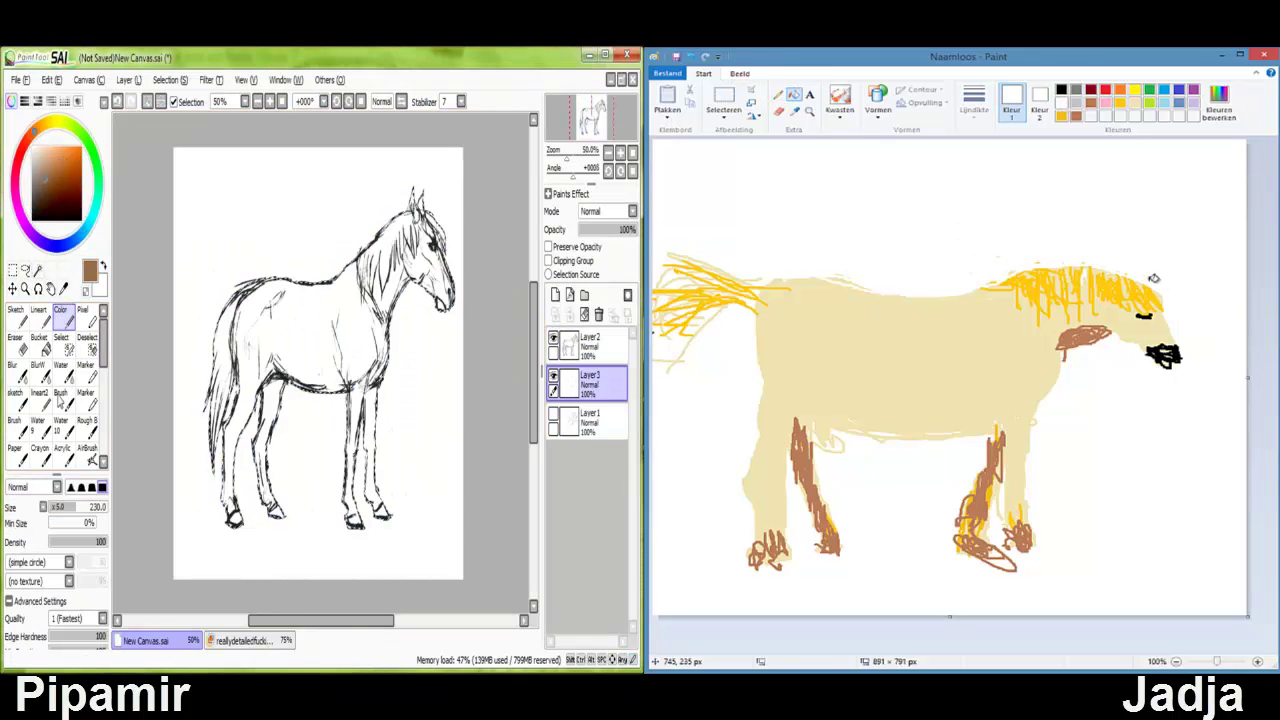
mouse_move(260, 320)
left_mouse_down()
mouse_move(314, 486)
mouse_move(420, 300)
left_mouse_up()
left_click(25, 270)
Paint the SAI horse's lower legs dark brown with opacity preserved, and add gold strokes to the Paint horse's mane.
left_click(1135, 90)
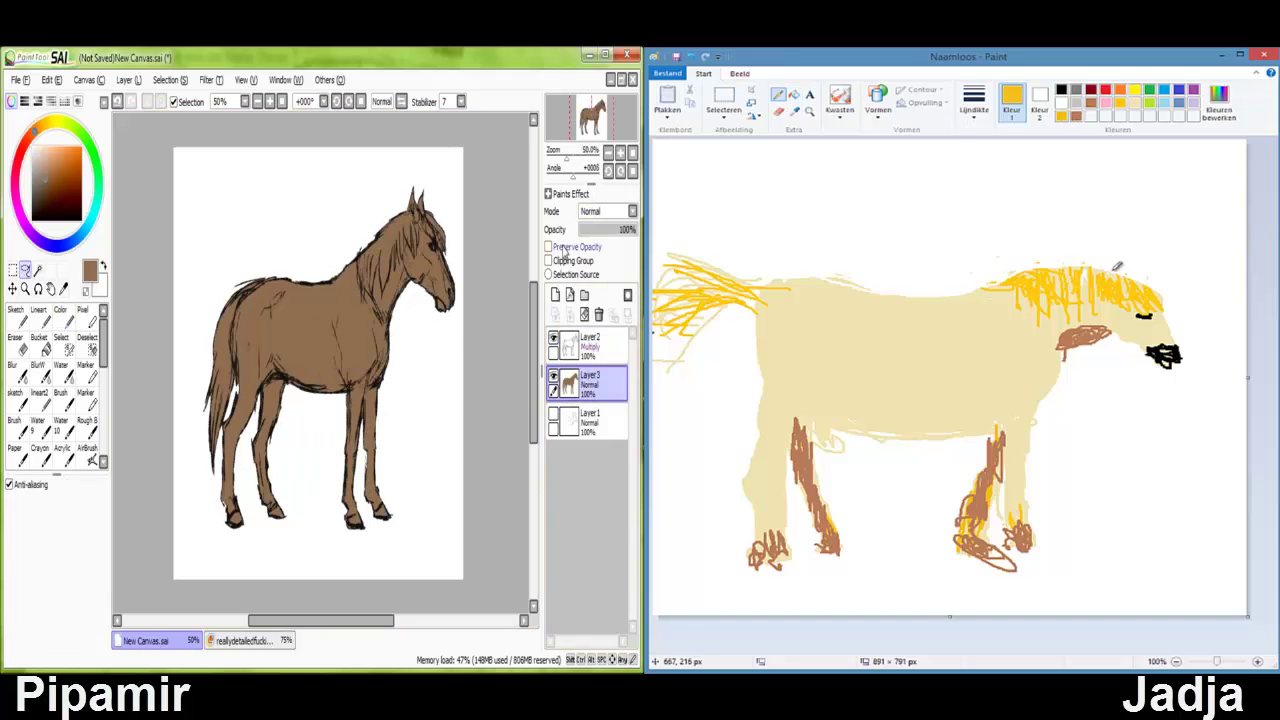
key("b")
left_click_drag(352, 535, 362, 460)
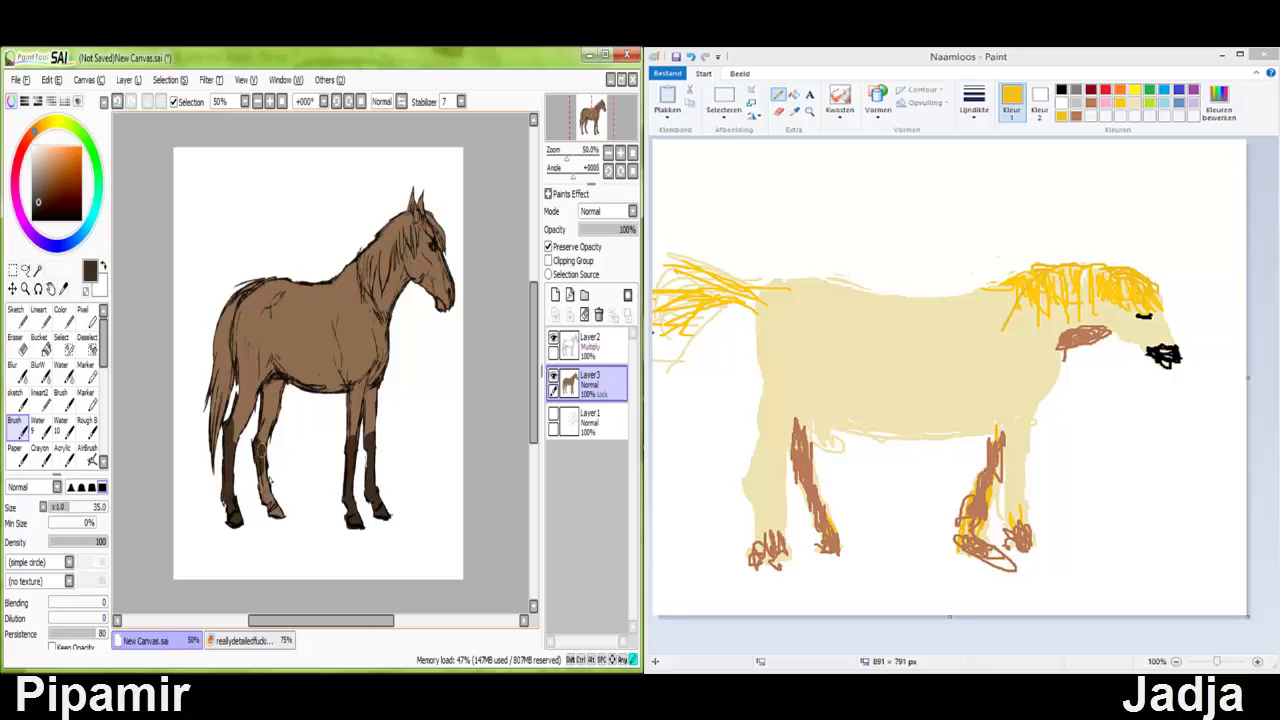
Darken the SAI horse's lower legs and blend them into the coat with BlurW, and outline a slanted trough in black in Paint.
left_click(38, 366)
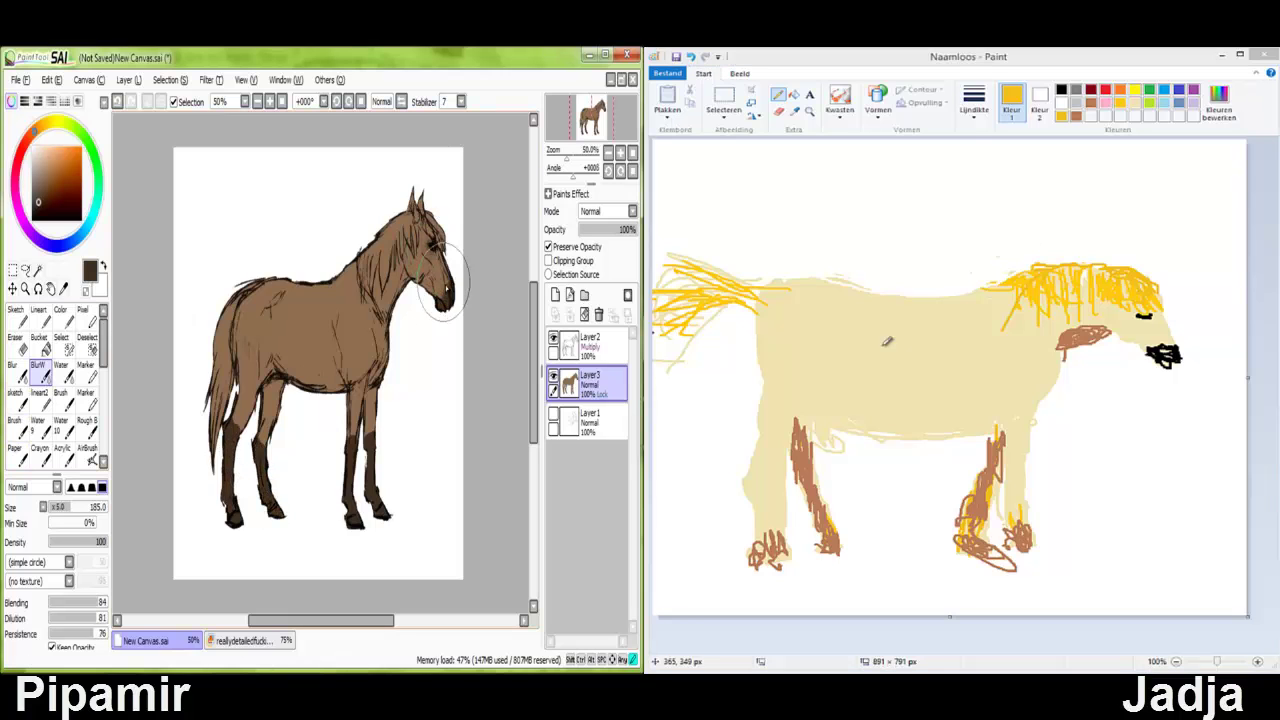
left_click(240, 420, "alt")
key("b")
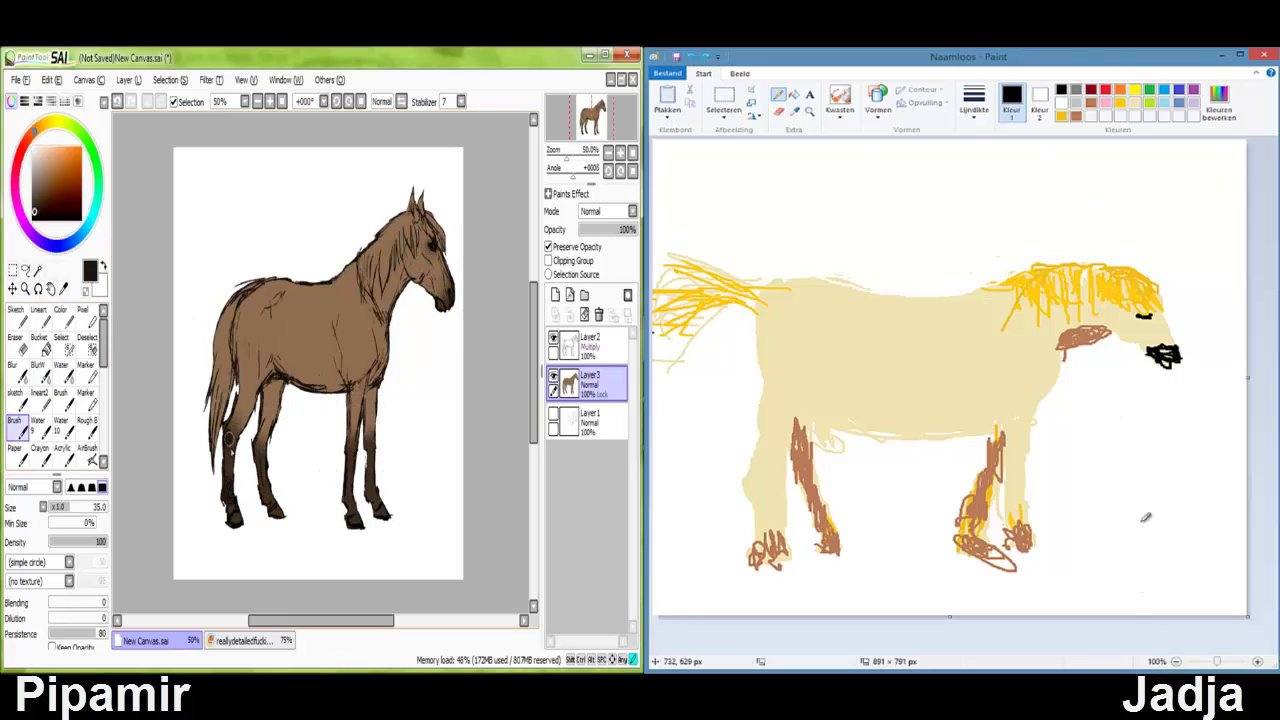
left_click_drag(226, 436, 238, 456)
left_click_drag(346, 442, 372, 462)
left_click(38, 366)
left_click_drag(230, 425, 282, 514)
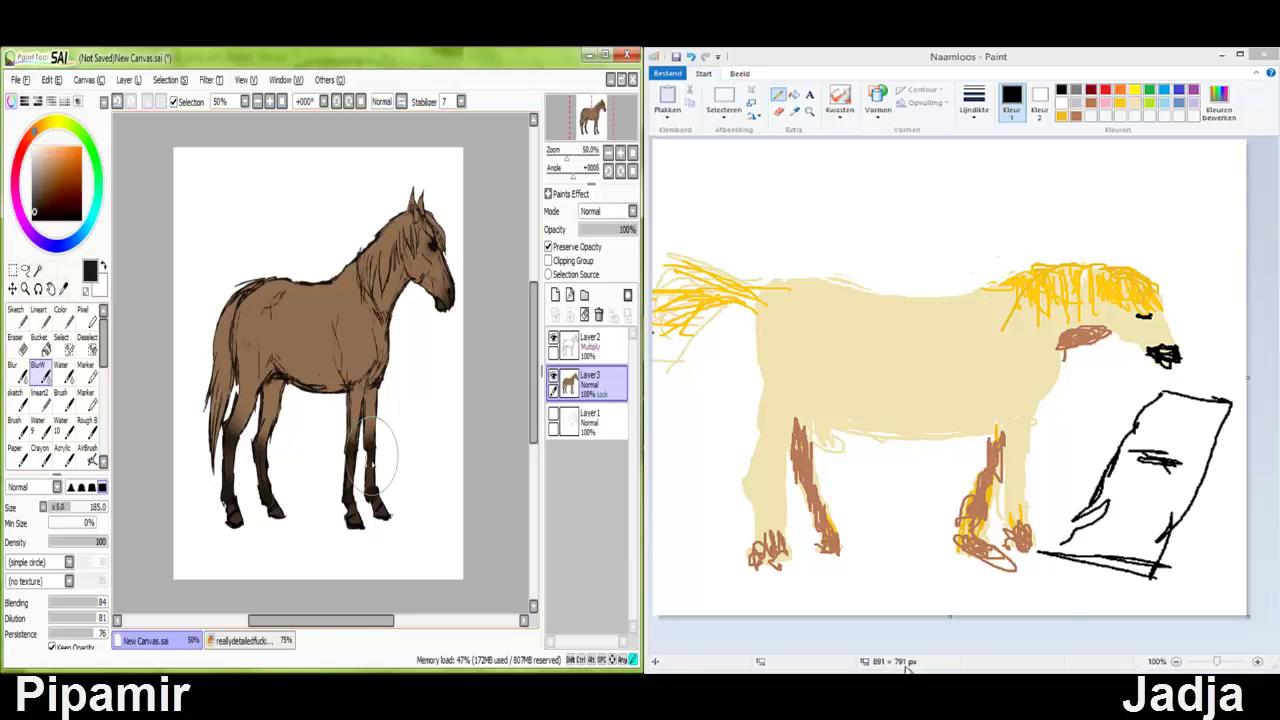
Try to fill the trough outline beside the Paint horse with light blue.
left_click(793, 93)
left_click(1164, 104)
left_click(1188, 425)
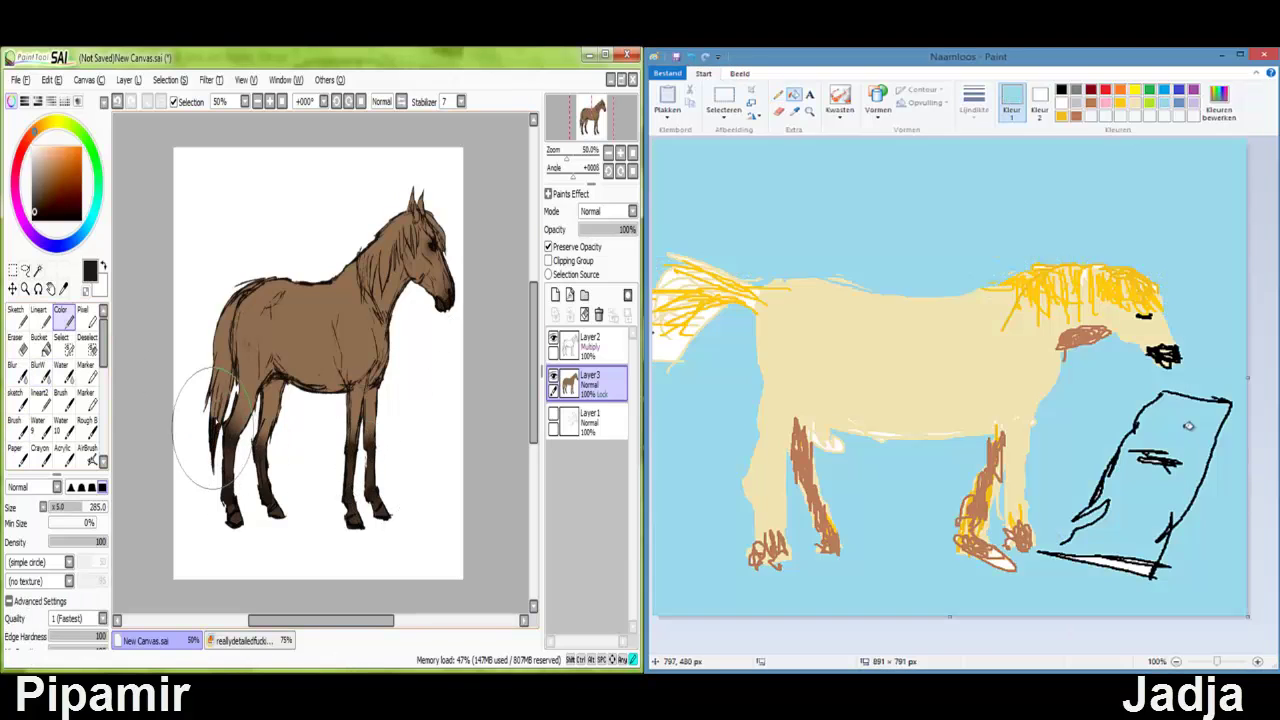
Colour the SAI horse's tail black, undo the leaked blue fill in Paint, and close the trough outline's gap with black.
left_click_drag(213, 430, 225, 380)
key("ctrl+z")
left_click_drag(230, 290, 300, 240)
left_click(1061, 89)
left_click(778, 93)
left_click(38, 366)
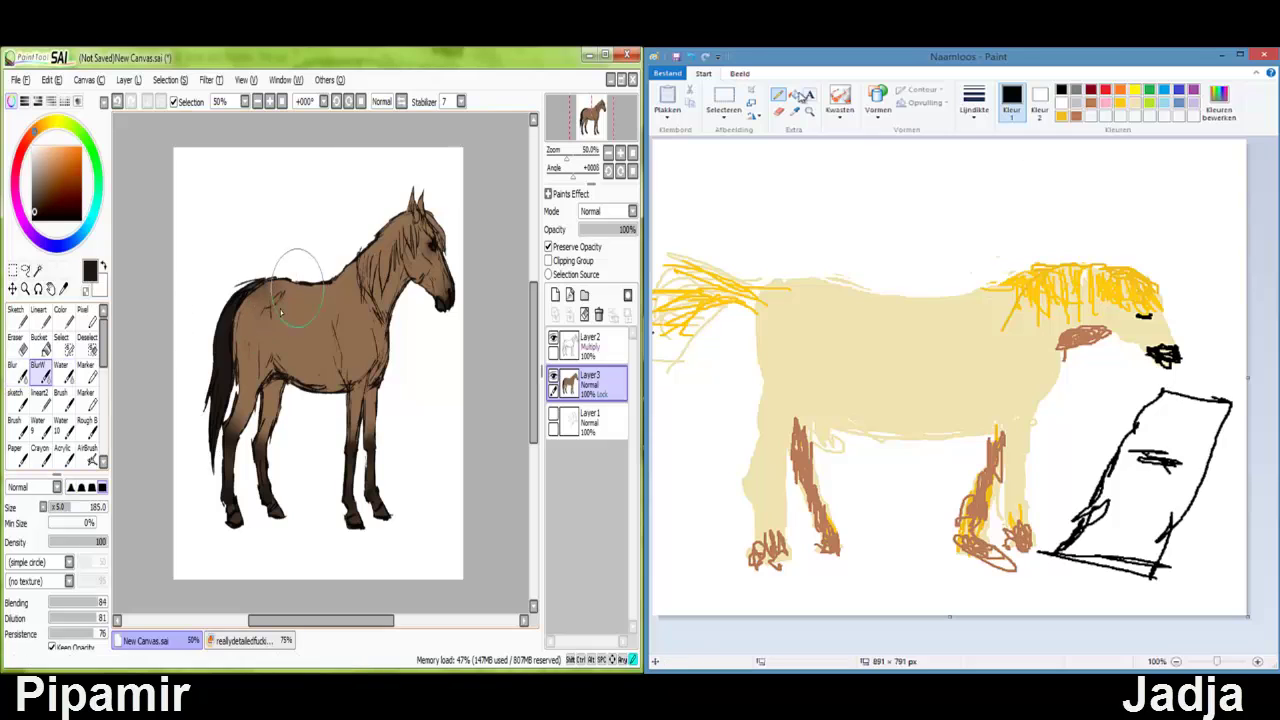
Fill the top of the Paint trough with light blue, and colour the SAI horse's mane black.
left_click(60, 310)
left_click(793, 93)
left_click(1180, 430)
mouse_move(400, 200)
left_mouse_down()
mouse_move(345, 280)
mouse_move(360, 290)
left_mouse_up()
Draw the Paint trough's crossbar, front and side edges in black, and finish the SAI horse's black mane and forelock.
left_click(778, 93)
left_click_drag(1066, 452, 1210, 468)
mouse_move(330, 220)
left_mouse_down()
mouse_move(393, 255)
mouse_move(428, 214)
left_mouse_up()
left_click_drag(1052, 555, 1180, 603)
left_click_drag(428, 214, 423, 177)
left_click_drag(1232, 430, 1175, 605)
left_click(38, 366)
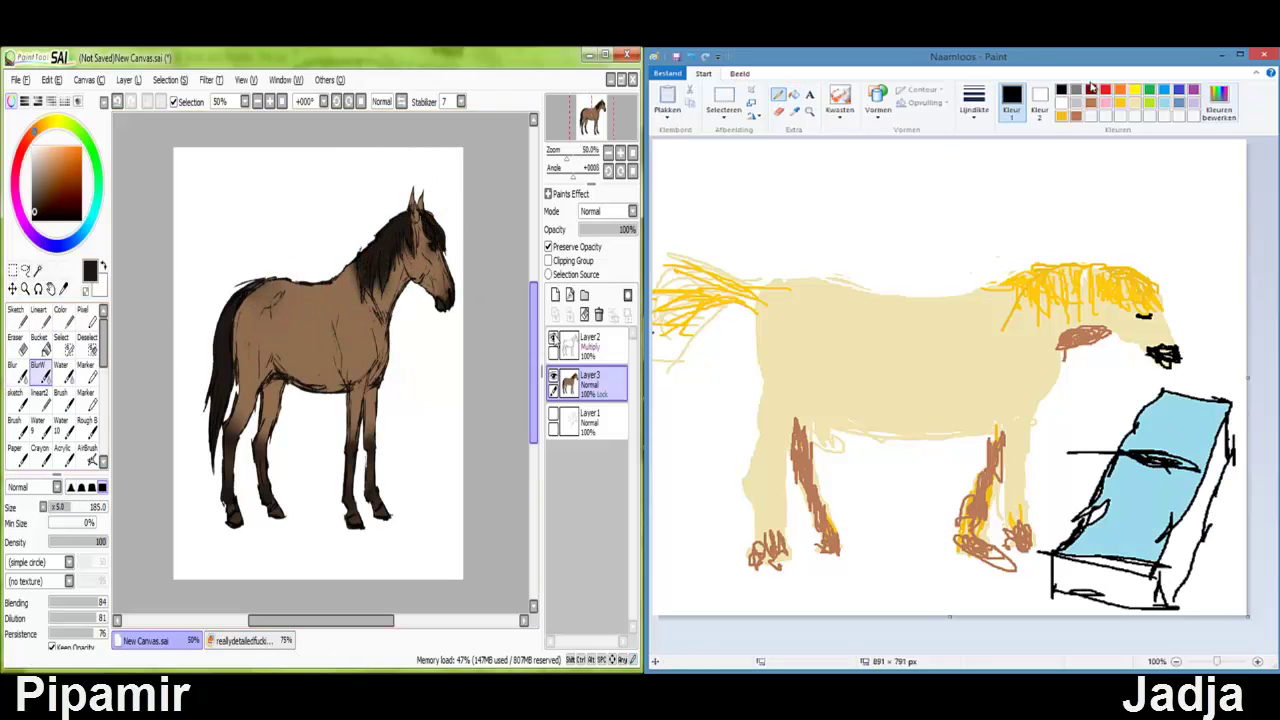
Scribble green and brown beside the Paint trough, and paint a pale sock on the SAI horse's far hind leg.
left_click(1149, 90)
mouse_move(1224, 494)
left_mouse_down()
mouse_move(1238, 556)
mouse_move(1212, 600)
left_mouse_up()
left_click(38, 153)
left_click(60, 310)
left_click(1090, 103)
left_click_drag(266, 495, 278, 512)
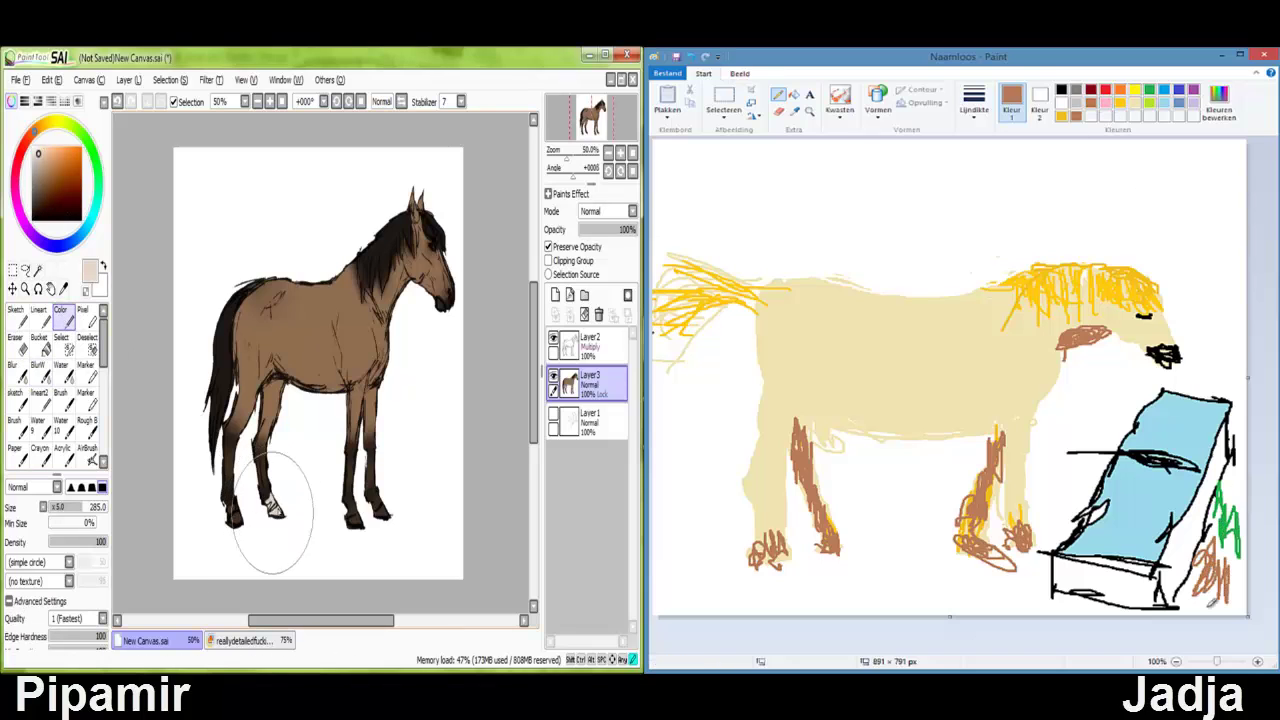
Scribble brown around the Paint trough's outer edges, and paint a pale blaze down the SAI horse's face.
mouse_move(1240, 510)
left_mouse_down()
mouse_move(1230, 385)
mouse_move(1150, 380)
left_mouse_up()
left_click_drag(430, 235, 445, 300)
left_click(40, 170)
mouse_move(1150, 380)
left_mouse_down()
mouse_move(1085, 470)
mouse_move(1058, 618)
left_mouse_up()
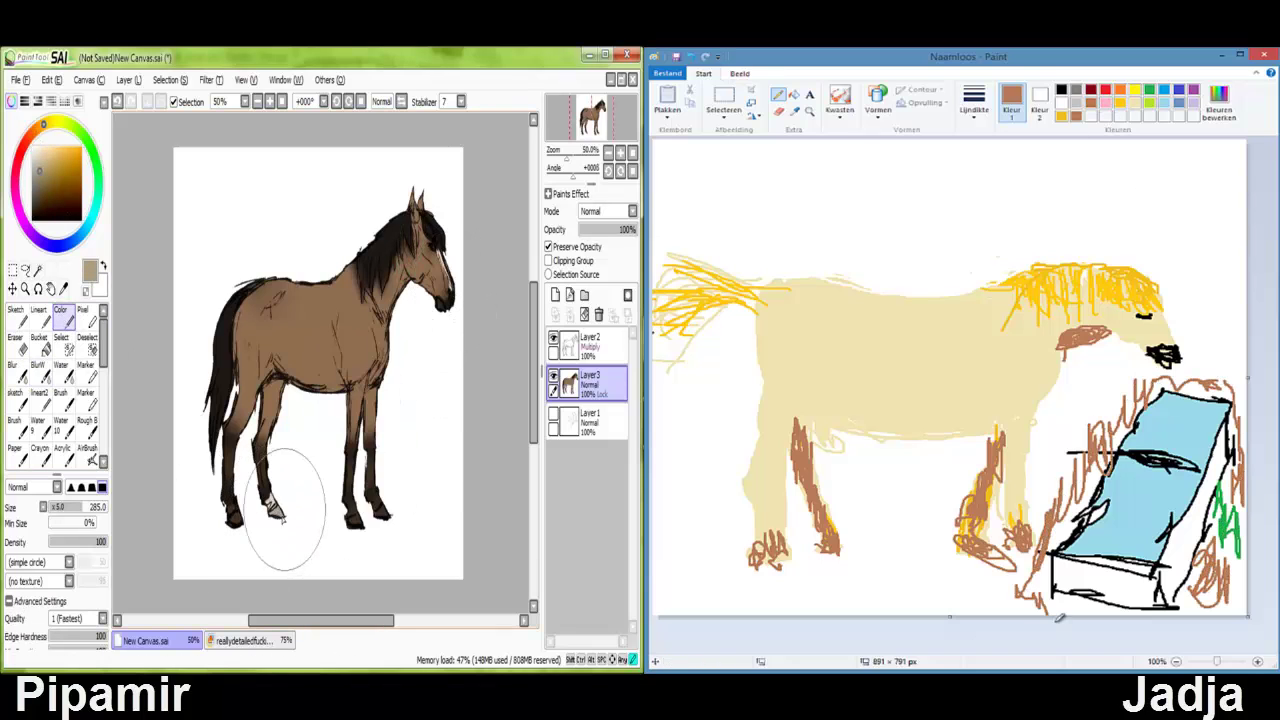
Fill the background around the Paint horse, including behind the tail, with a custom pale yellow-green.
left_click(1219, 105)
left_click(849, 443)
left_click(793, 93)
left_click(950, 200)
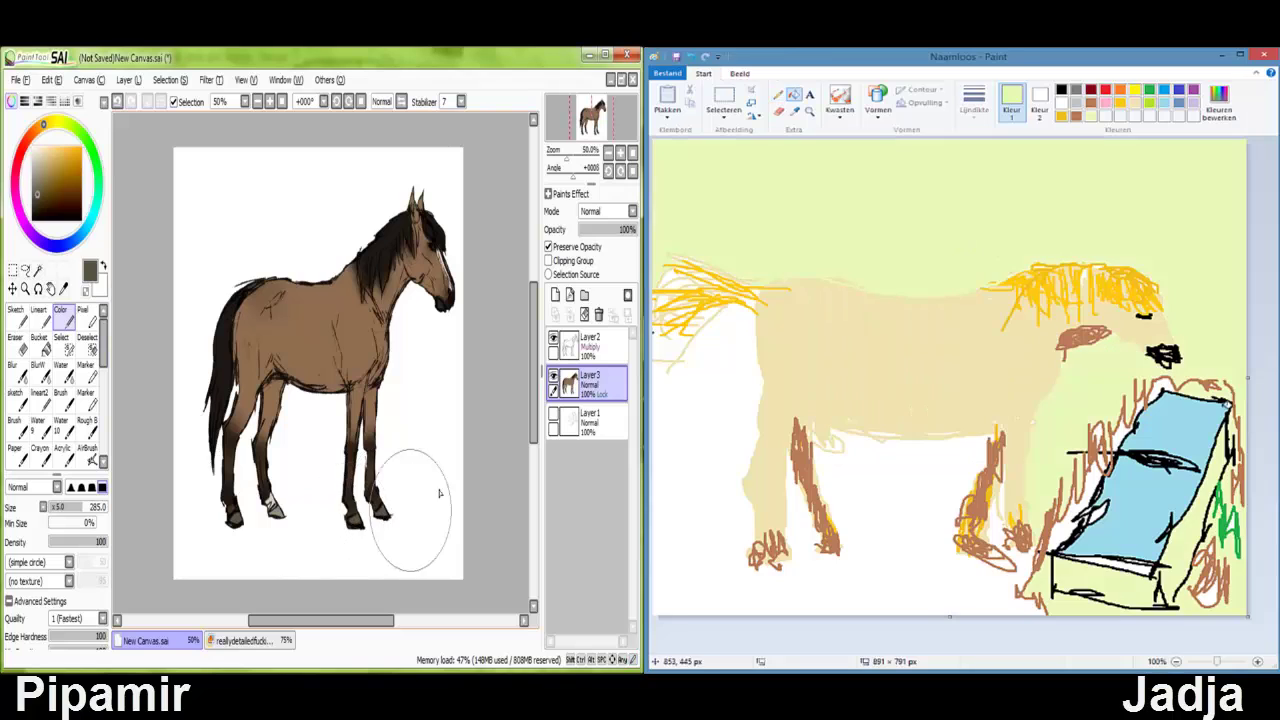
left_click(668, 345)
Add a clipped layer above the SAI horse's coat colour, set it to Multiply, and choose a muted red.
left_click(555, 294)
left_click(548, 260)
left_click(43, 180)
left_click(15, 420)
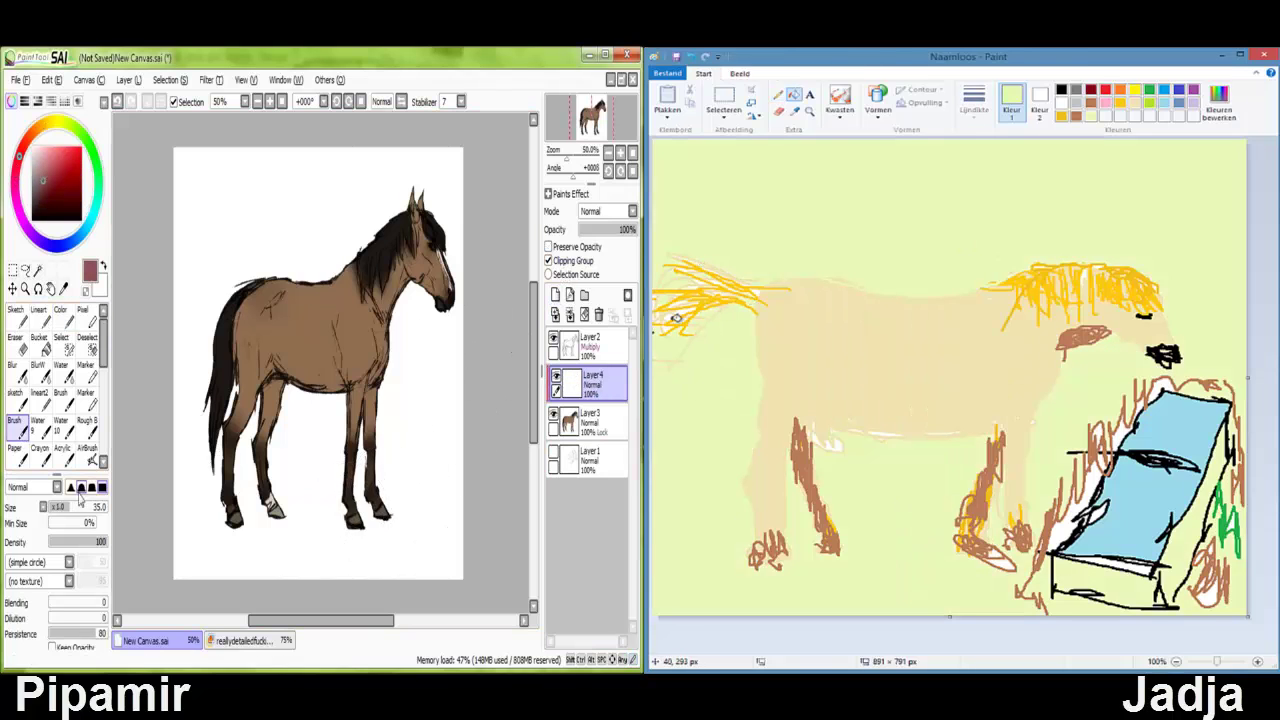
left_click(605, 211)
left_click(595, 250)
Shade the SAI horse's belly, haunch and hind legs with the rough brush, and reinforce the Paint trough's lower corner lines in black.
left_click(87, 425)
mouse_move(268, 352)
left_mouse_down()
mouse_move(322, 382)
mouse_move(330, 345)
mouse_move(261, 318)
left_mouse_up()
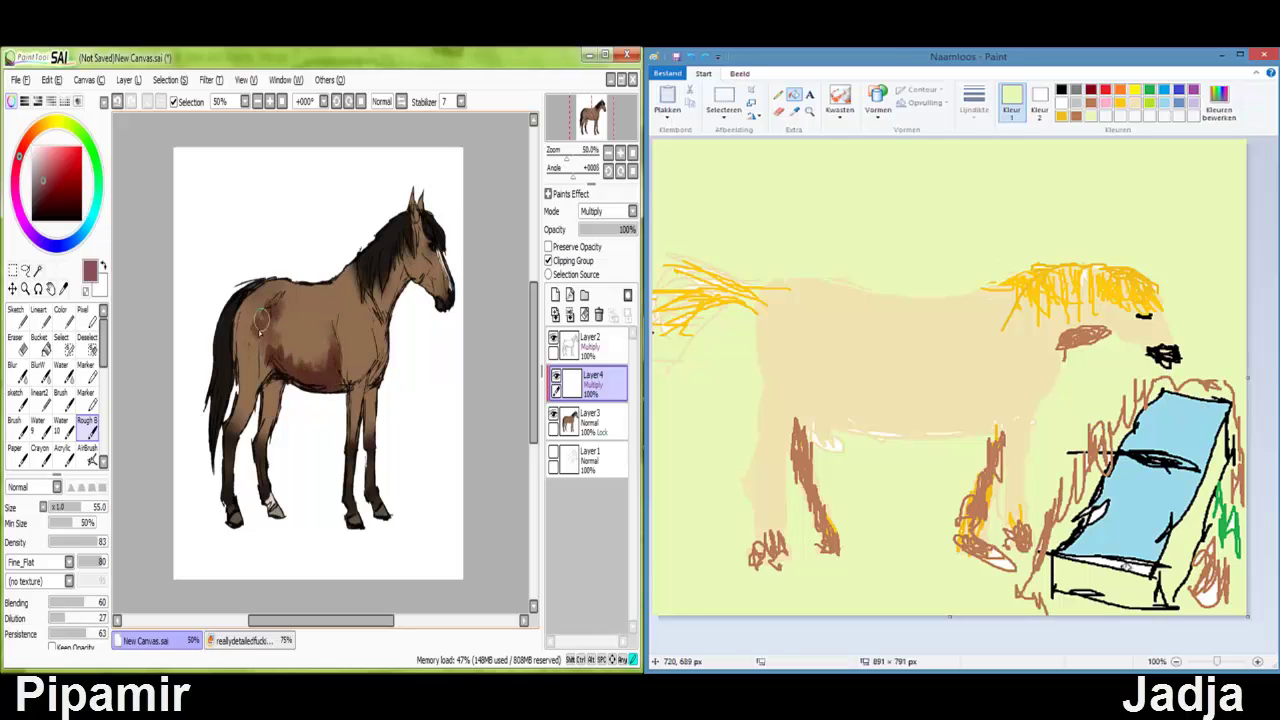
left_click(1063, 92)
left_click(778, 93)
left_click_drag(255, 380, 262, 490)
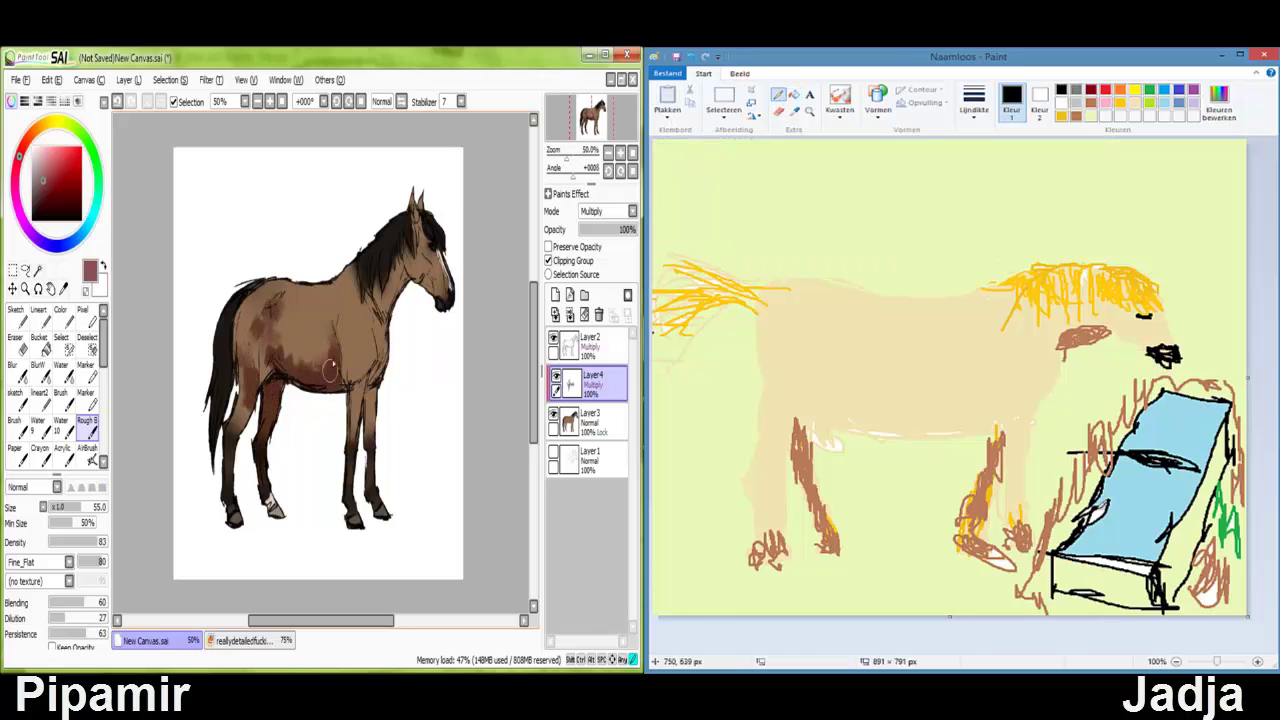
Try a black fill on the Paint trough's front and side faces, undo it, and fill them with grey instead.
left_click(792, 96)
left_click(1183, 537)
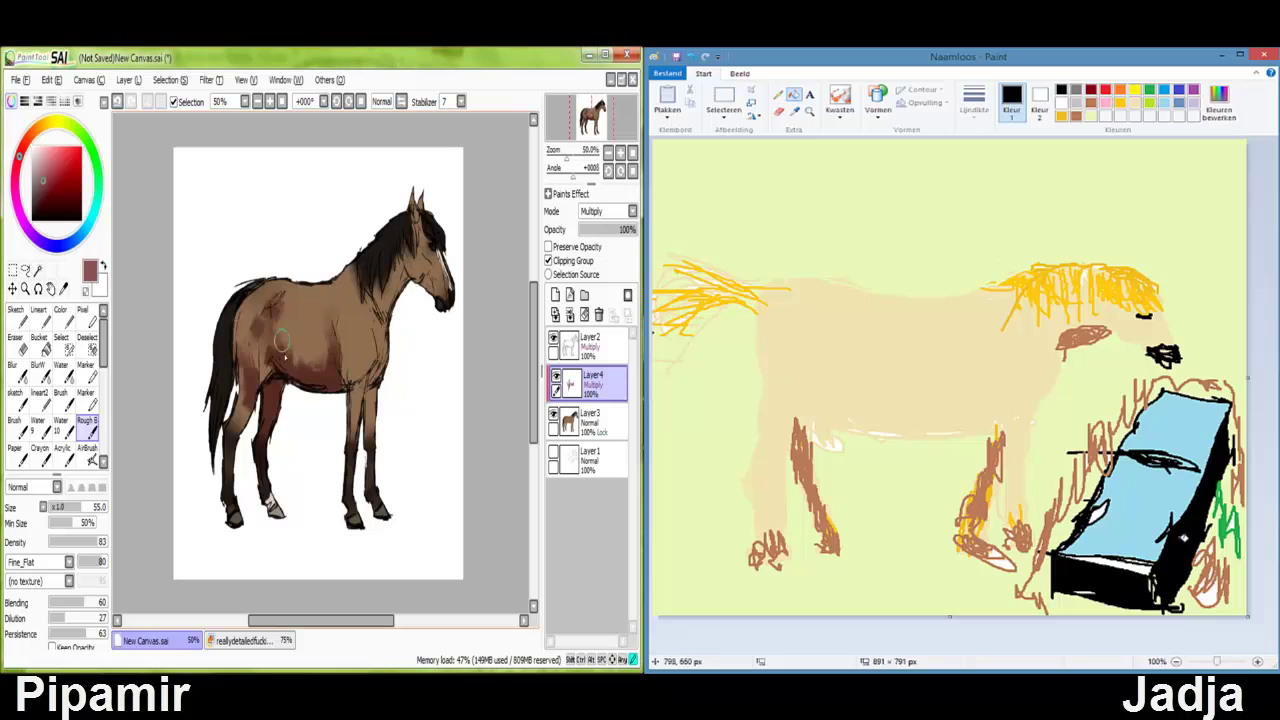
key("ctrl+z")
left_click(1076, 90)
left_click(1110, 580)
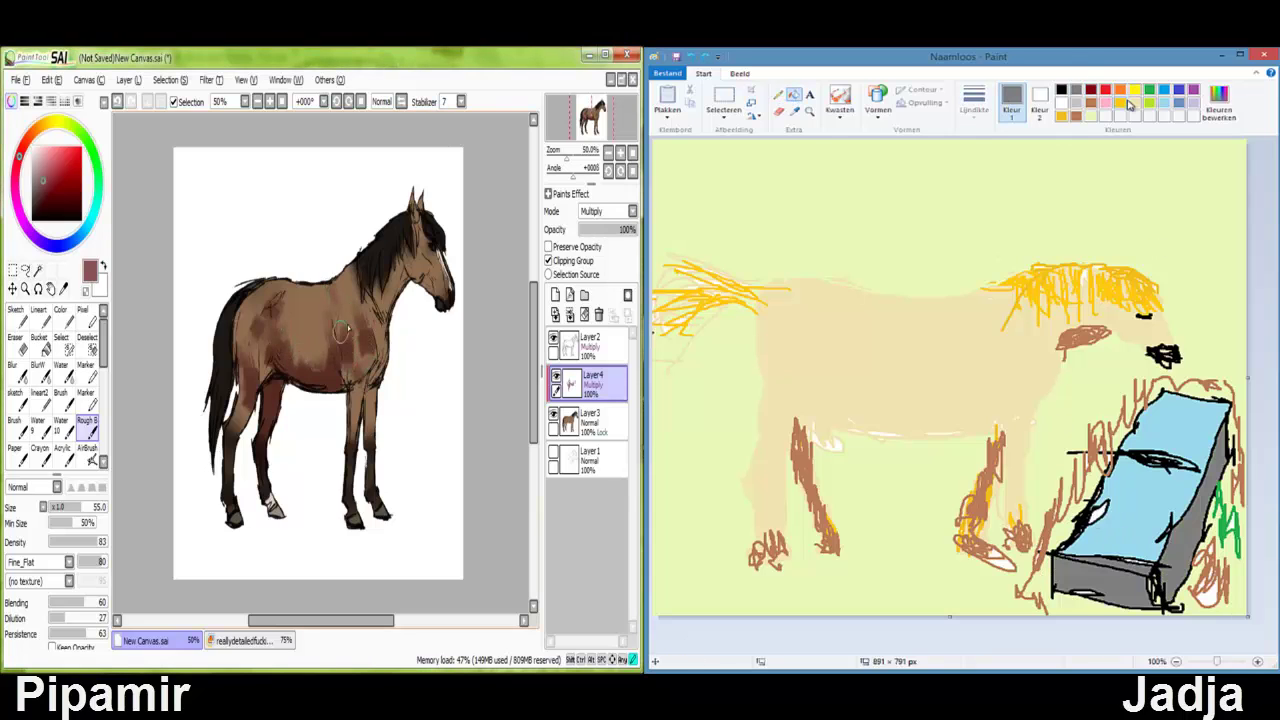
Shade the SAI horse's chest and shoulder in muted red, and outline the Paint horse's body and legs in light tan.
mouse_move(360, 370)
left_mouse_down()
mouse_move(385, 355)
mouse_move(390, 312)
left_mouse_up()
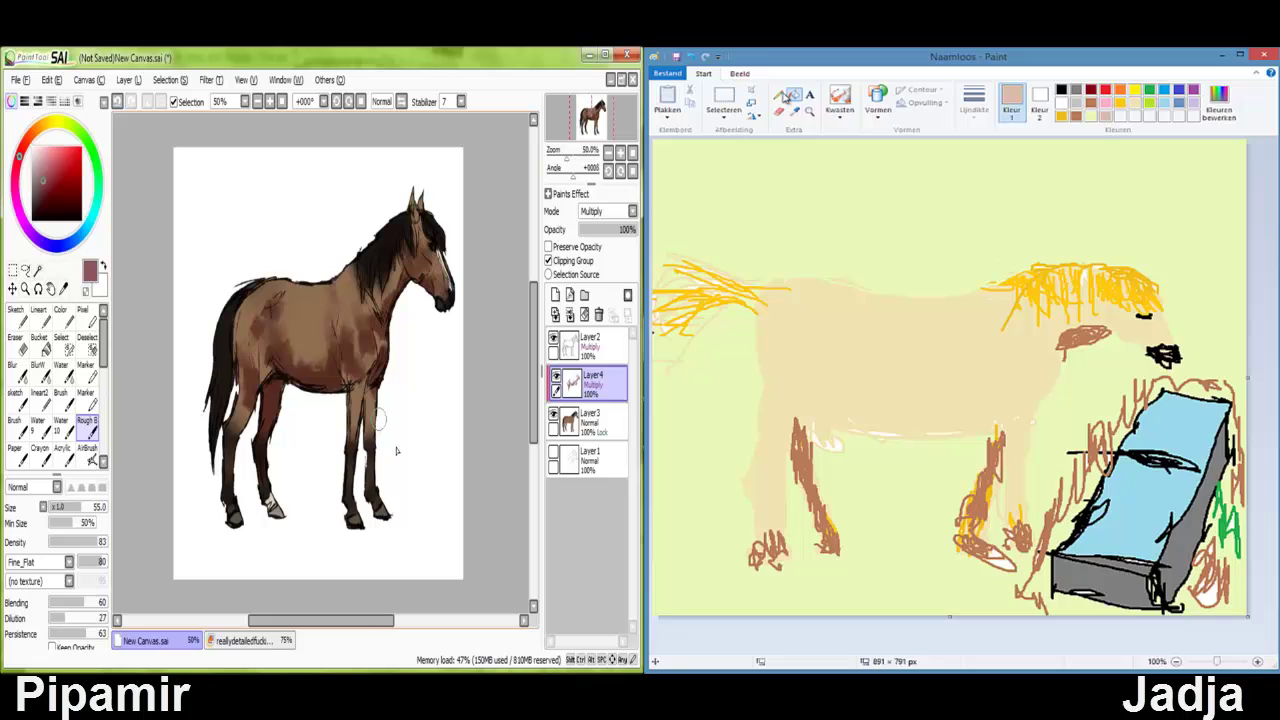
left_click(778, 93)
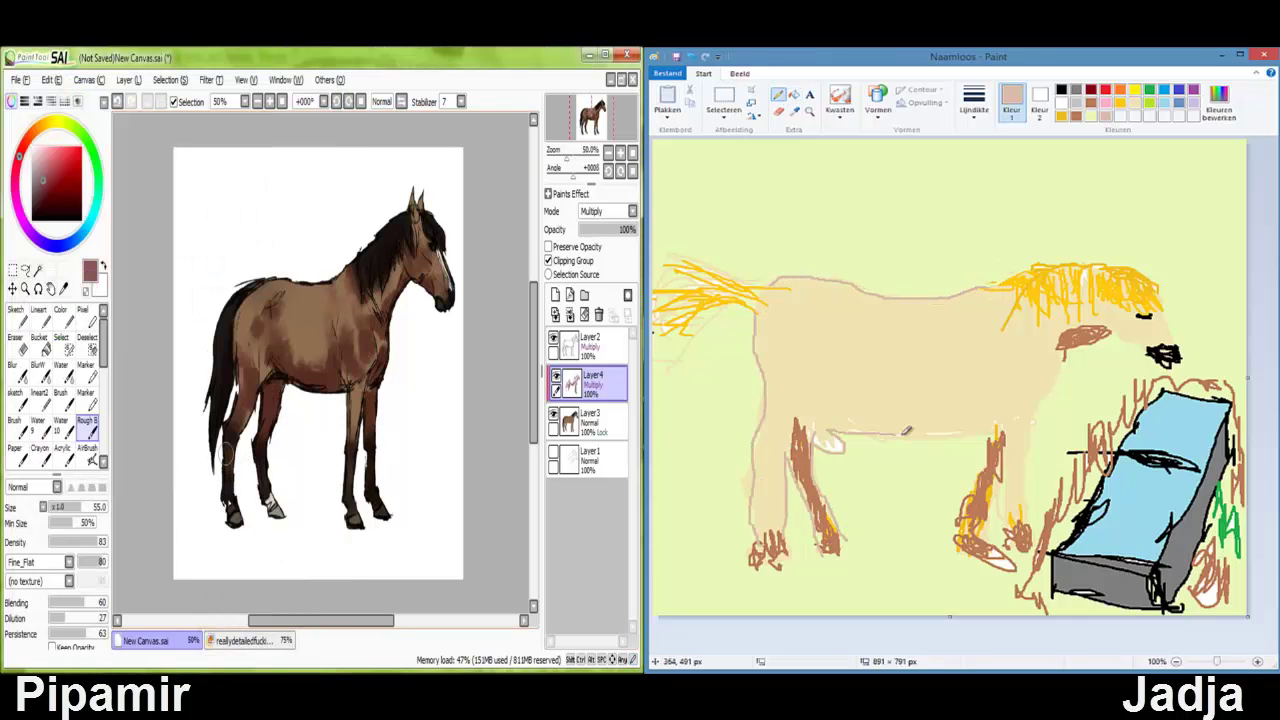
left_click_drag(990, 452, 1016, 563)
Set the SAI shading layer's opacity to 66% and add another clipped Multiply layer above it.
left_click_drag(627, 229, 616, 229)
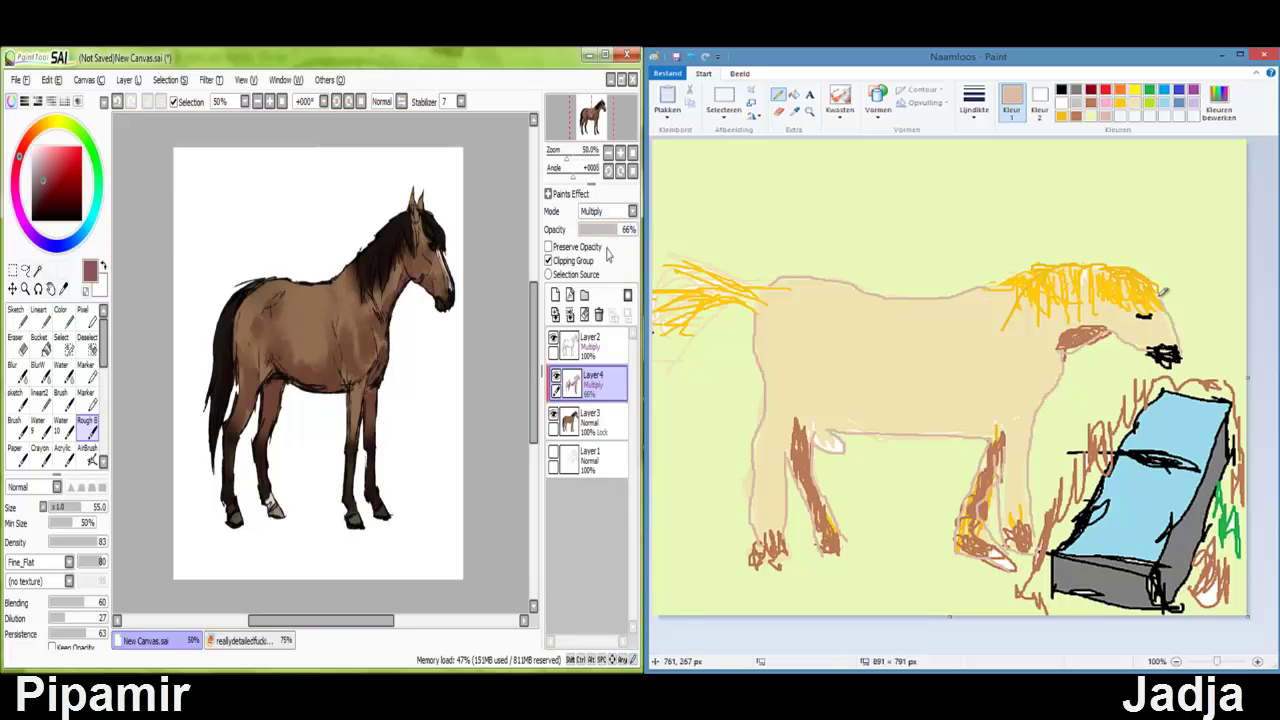
left_click(555, 294)
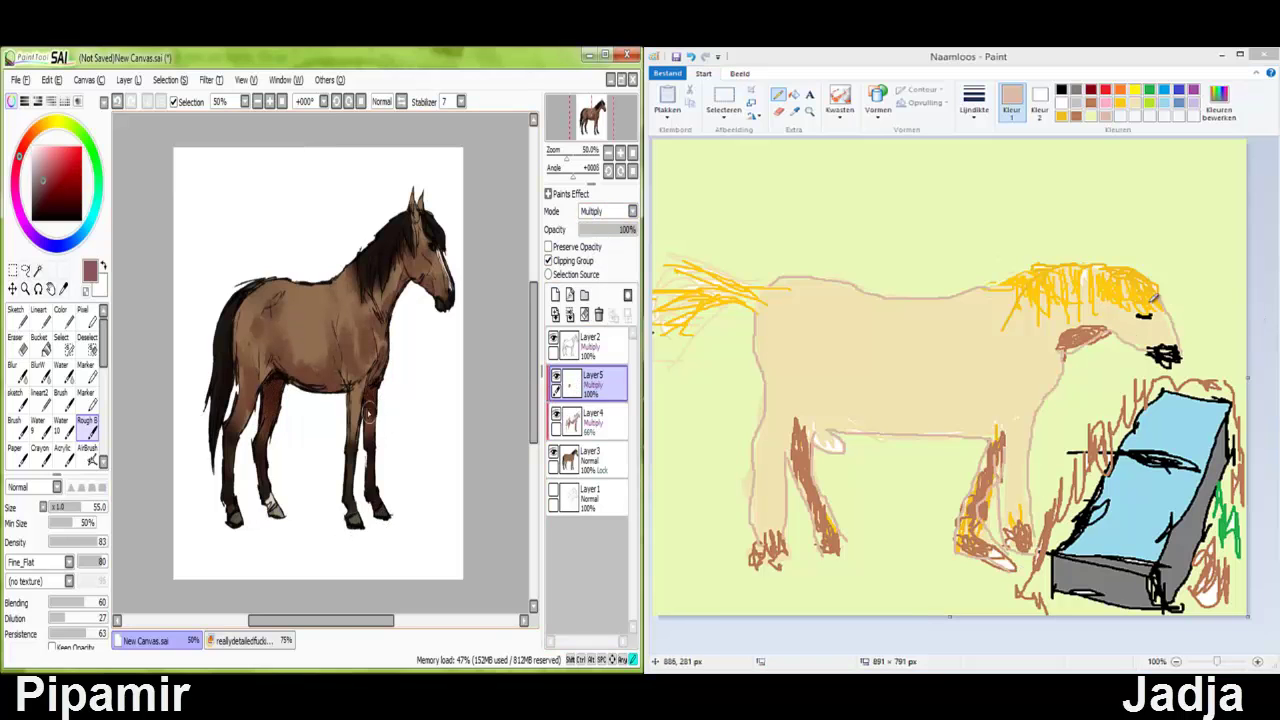
Scribble a custom dark grey patch under the Paint horse's rear belly, and deepen the shadows on the SAI horse's legs, chest and neck.
left_click(1218, 103)
left_click(843, 446)
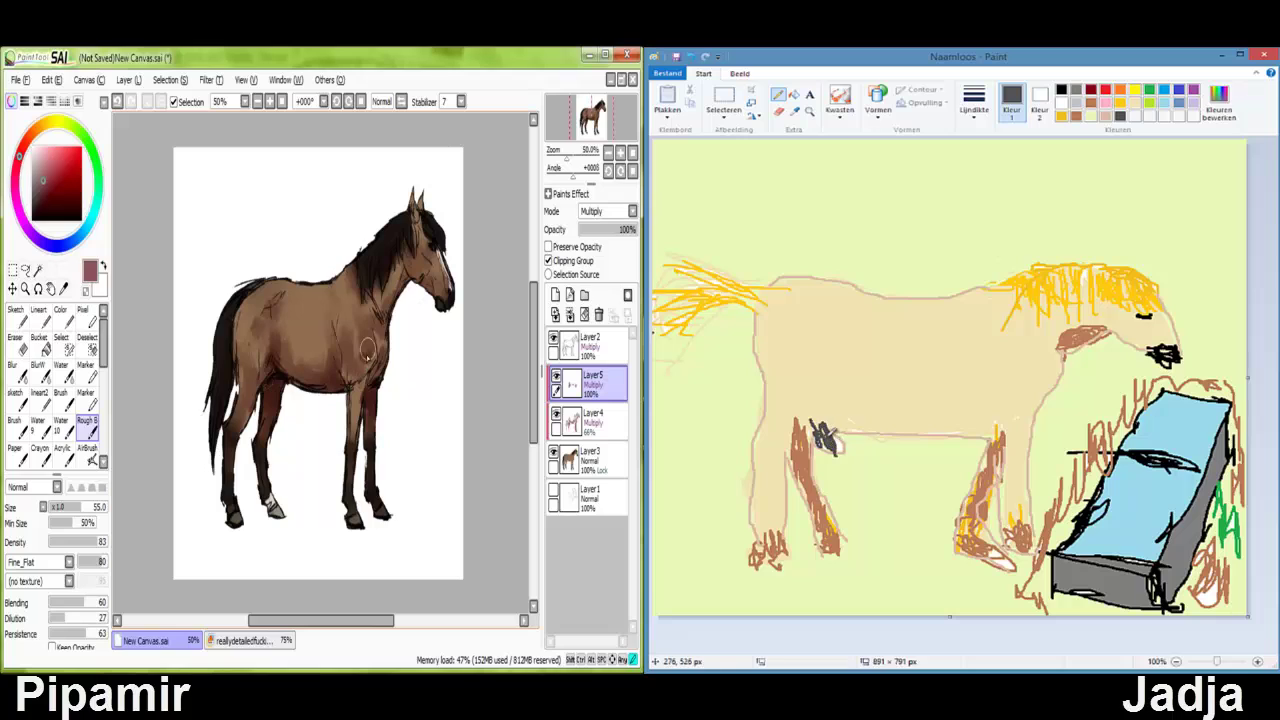
left_click_drag(385, 352, 398, 256)
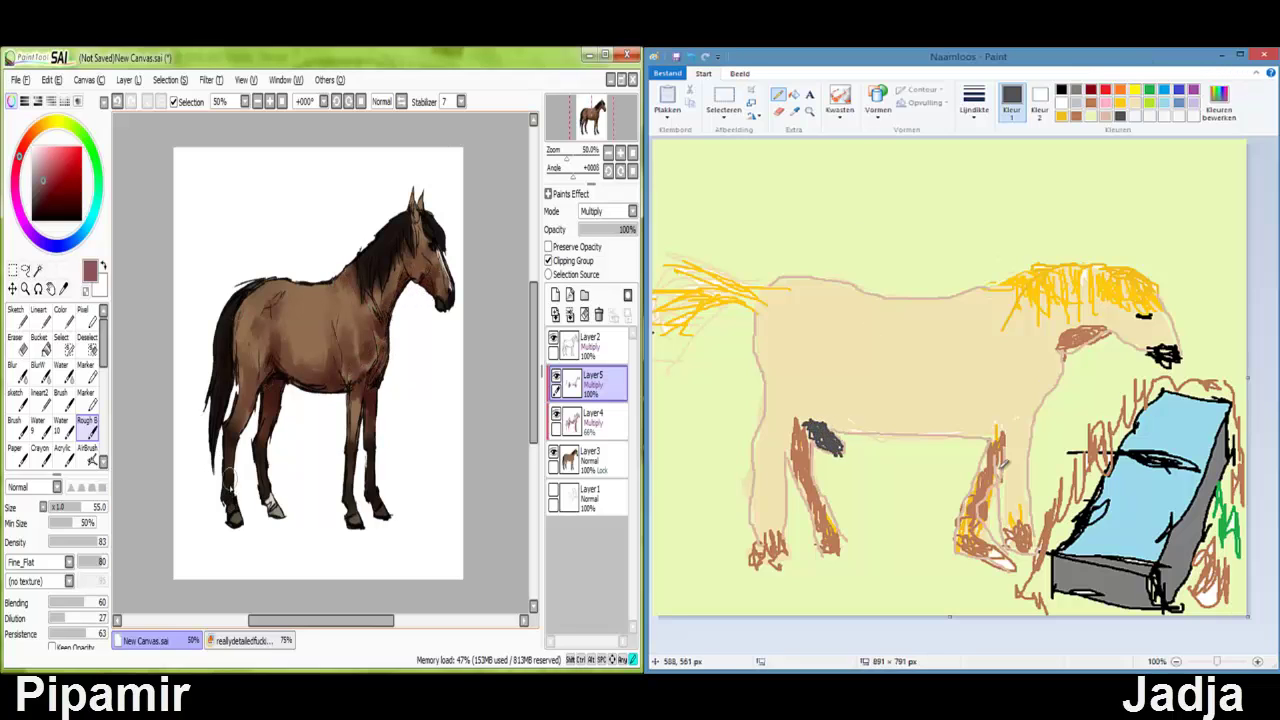
key("alt+Tab")
key("alt+Tab")
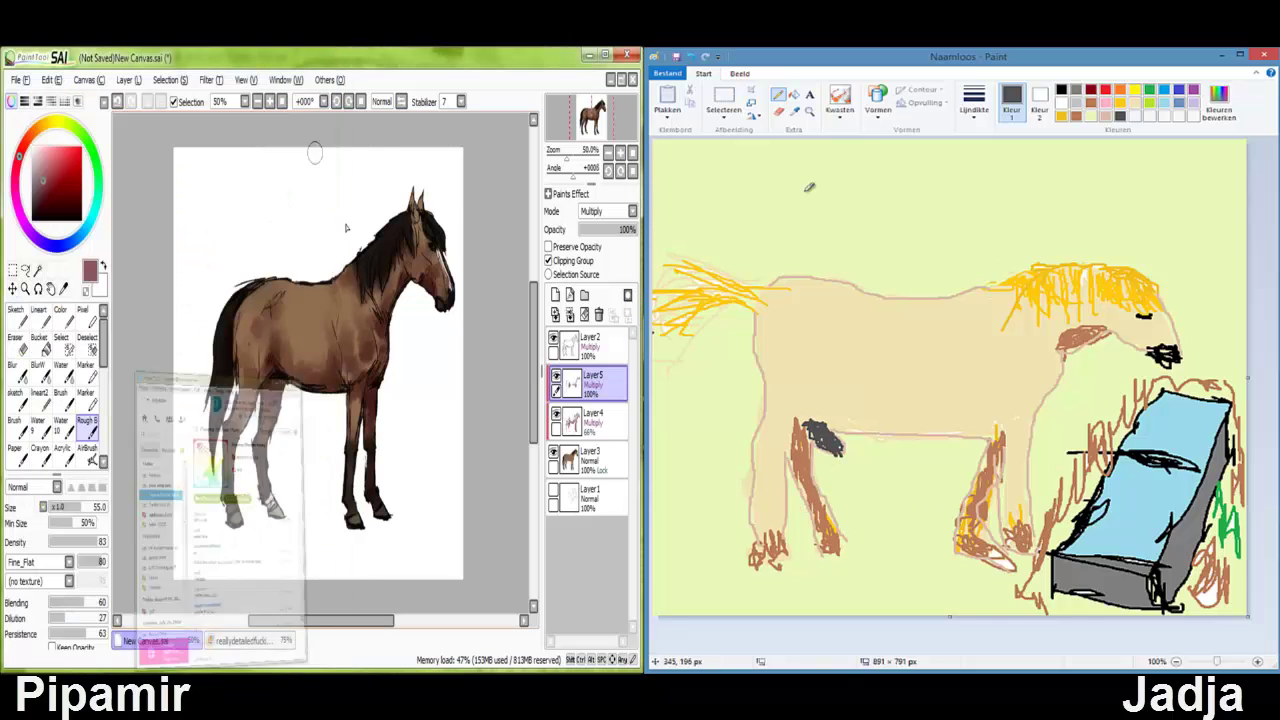
Choose a custom pale beige to brush over the Paint horse's flank, and add a clipped layer above the SAI shadow layers.
left_click(1218, 103)
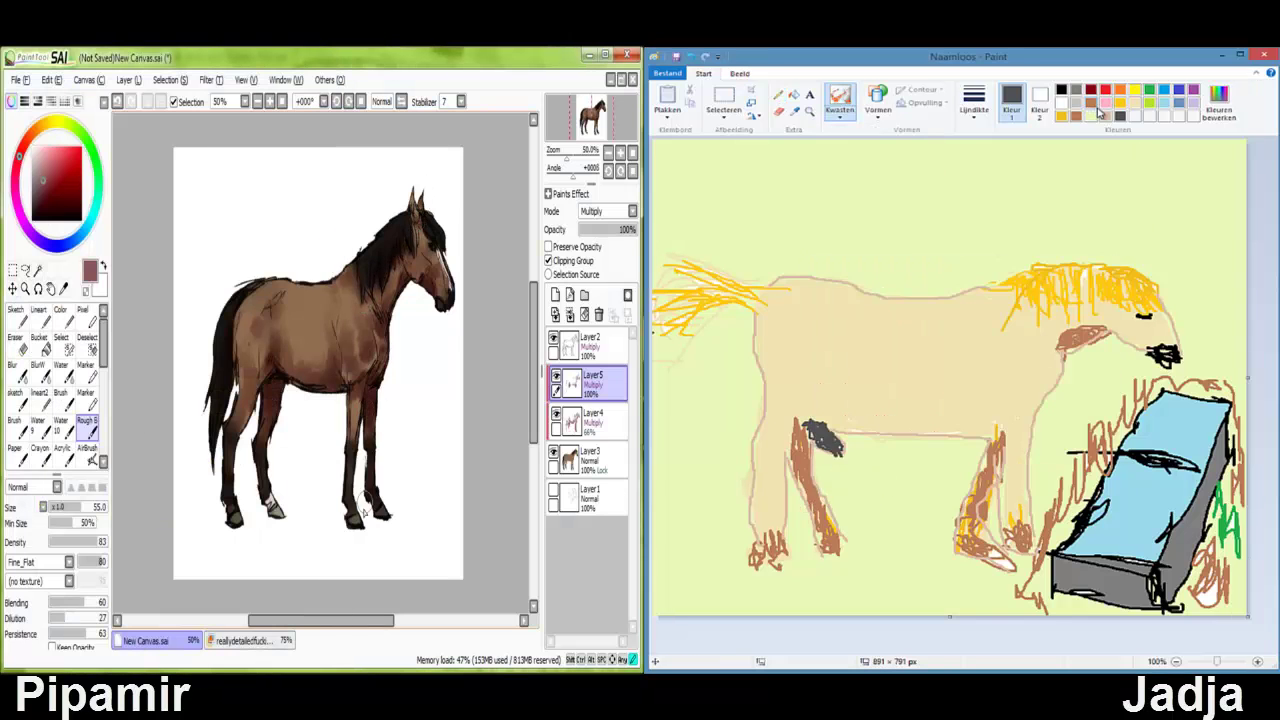
left_click(980, 345)
left_click(840, 447)
left_click(555, 295)
left_click(548, 260)
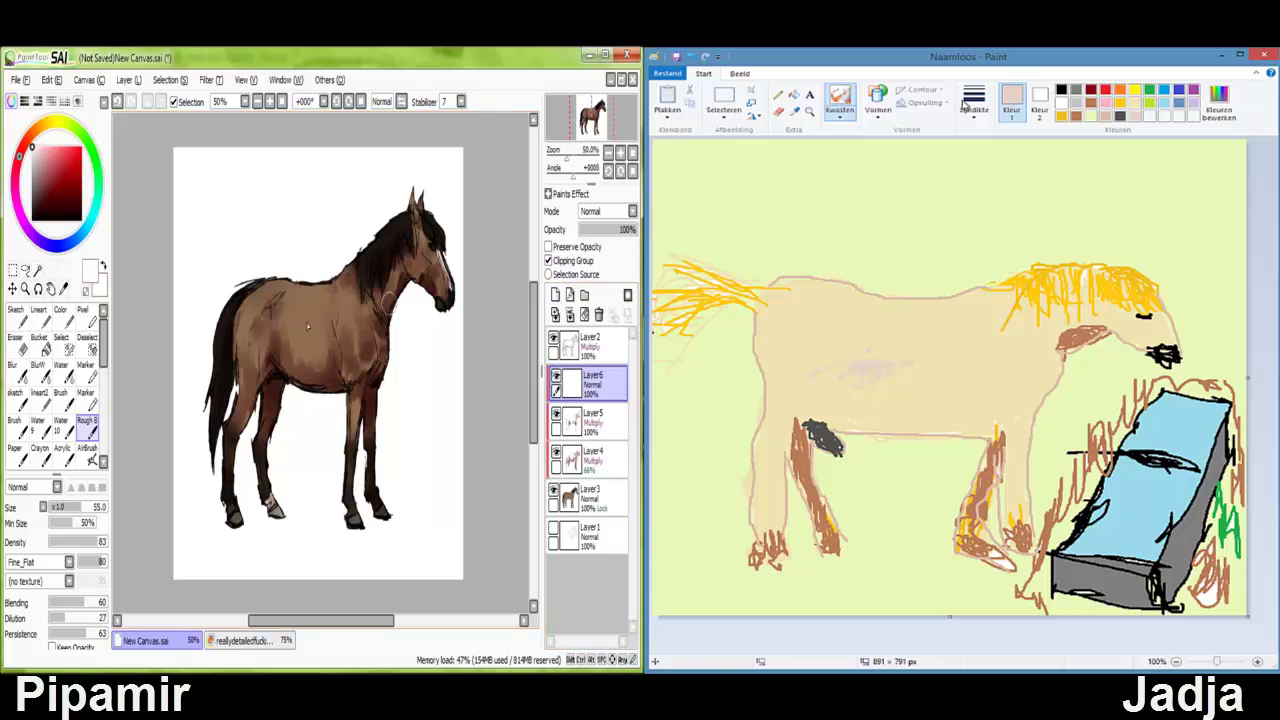
Paint white Acrylic highlights on the SAI horse's rump, shoulder and mane, and dismiss Paint's colour editor without choosing a colour.
left_click(63, 448)
left_click(1218, 103)
left_click_drag(244, 322, 287, 309)
left_click(827, 350)
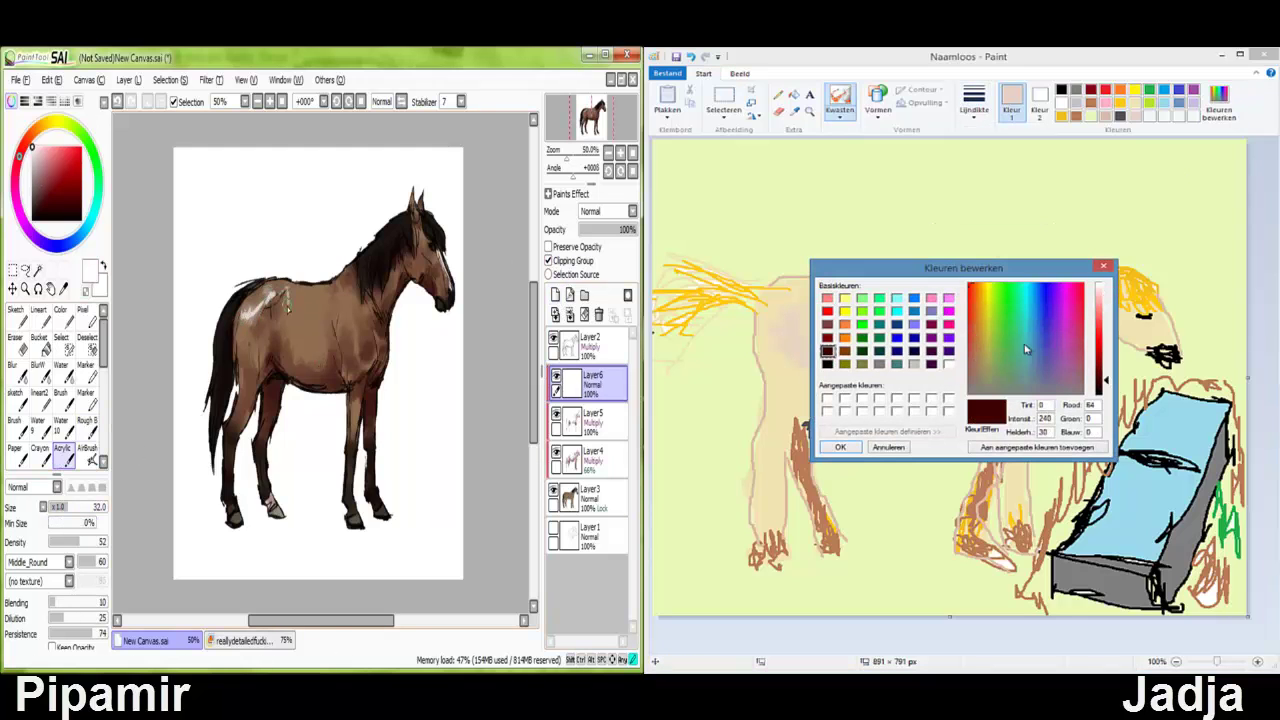
left_click(1105, 265)
left_click_drag(340, 358, 396, 228)
Confirm a custom brush colour in Paint and brush over the horse's flank and throat.
left_click(1218, 103)
left_click(840, 447)
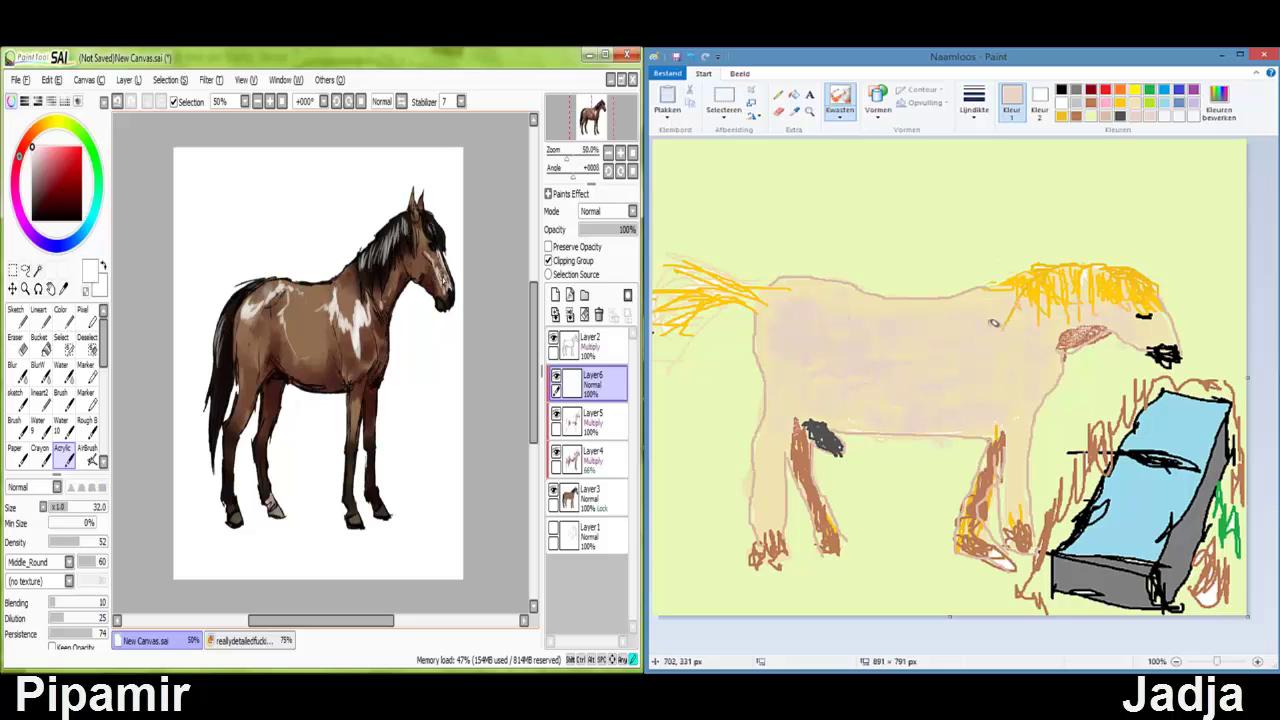
left_click_drag(1064, 342, 1103, 316)
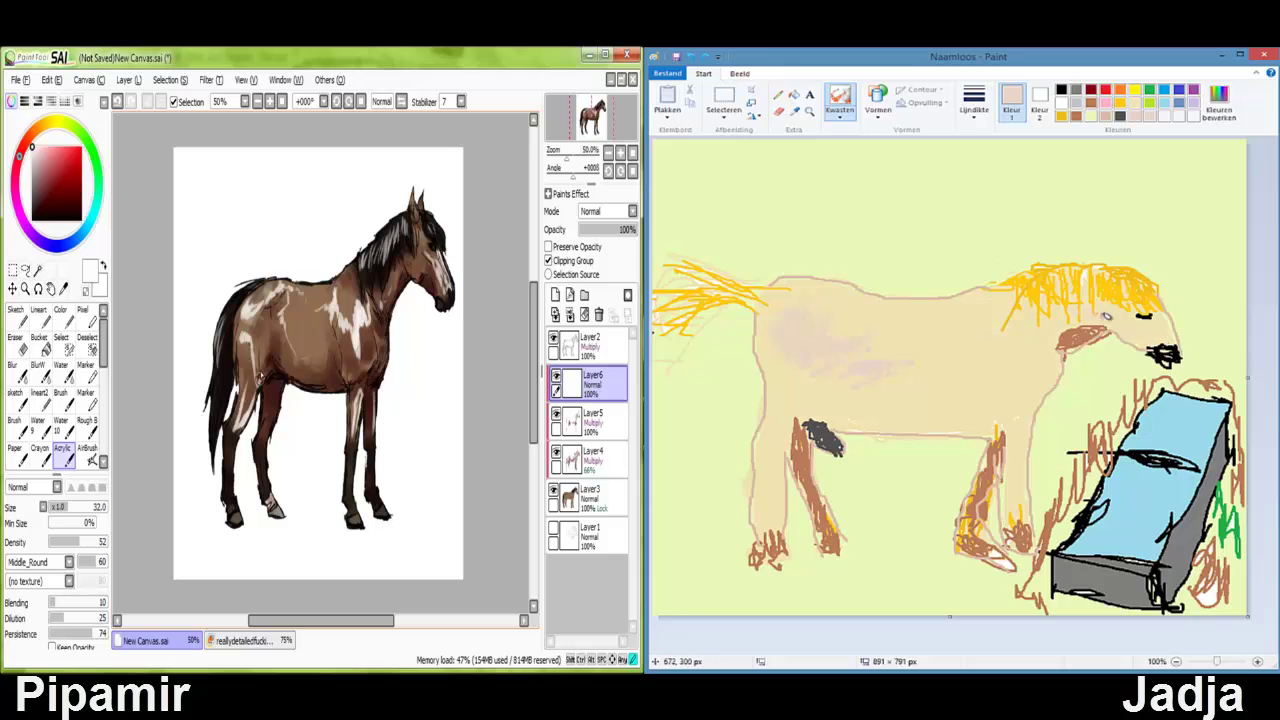
Blend the white highlights on the SAI horse's haunch and hind leg with BlurW, and brush over the dark patch under the Paint horse.
left_click(38, 366)
left_click_drag(250, 385, 240, 430)
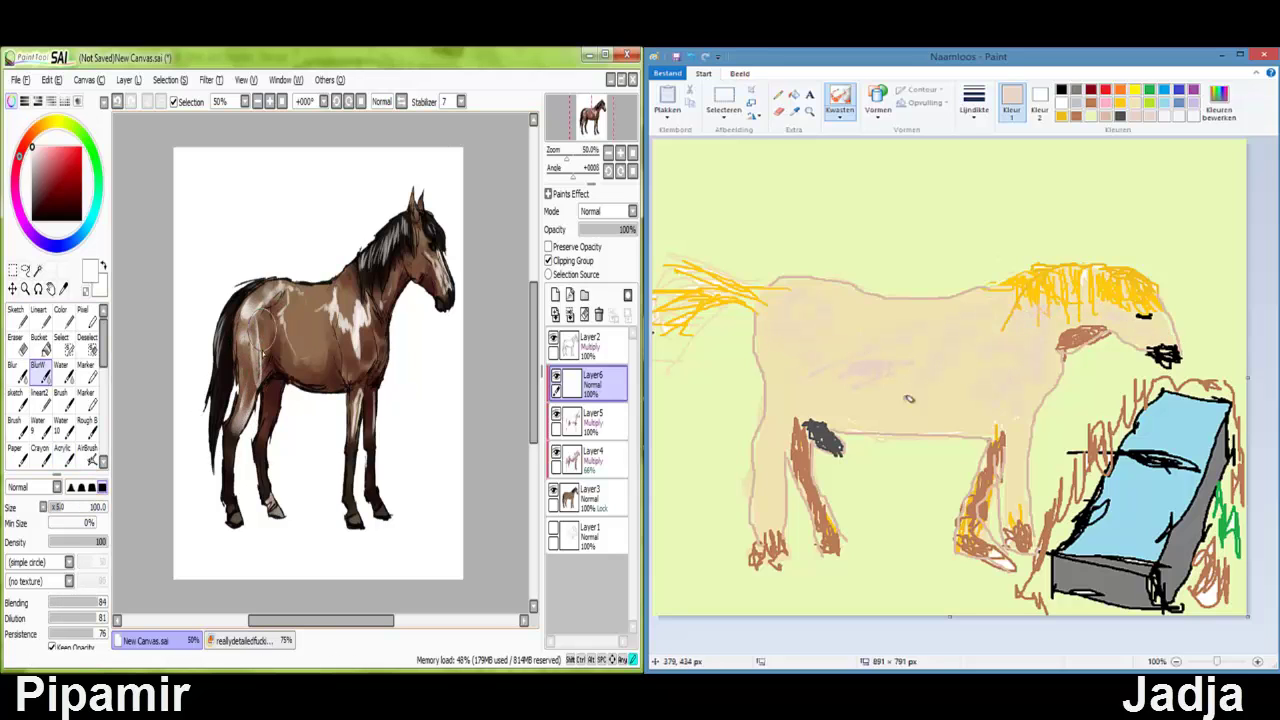
left_click_drag(265, 315, 297, 395)
left_click_drag(815, 432, 893, 405)
Soften the SAI horse's shoulder highlights, and add soft light across its haunch and flank on a new clipped Overlay layer at 60% opacity.
left_click_drag(355, 310, 362, 405)
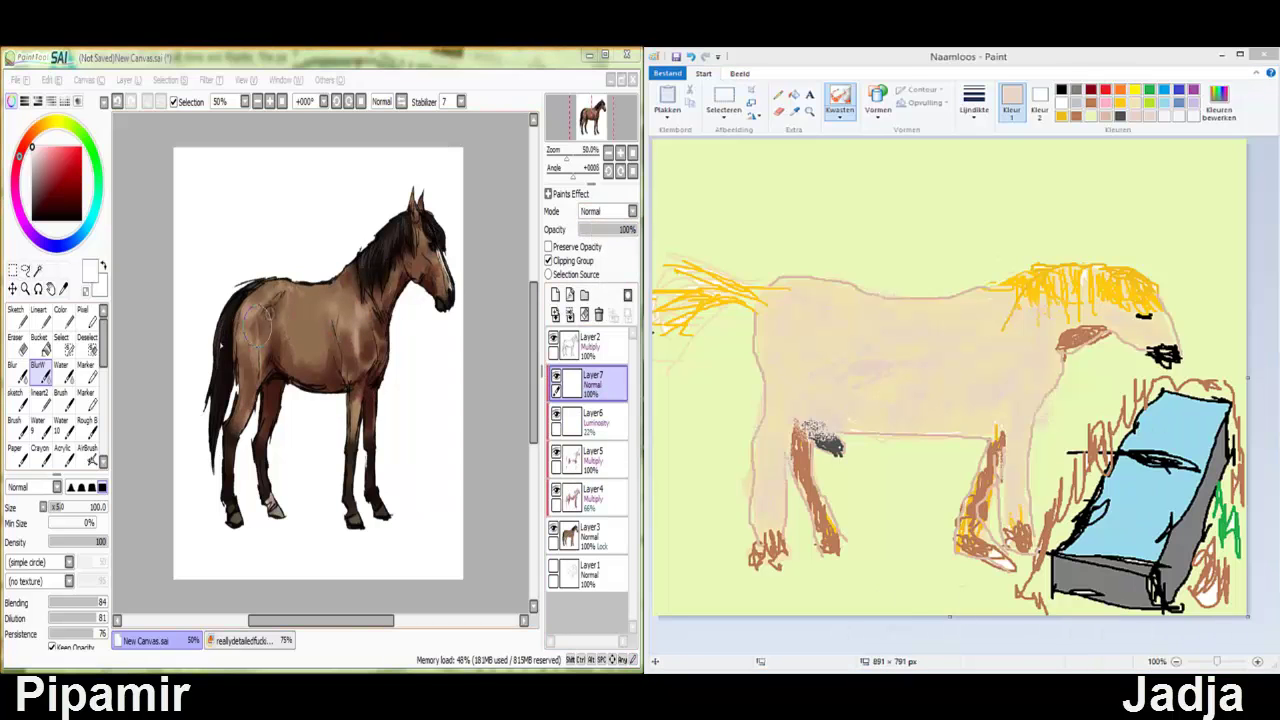
mouse_move(258, 318)
left_mouse_down()
mouse_move(330, 290)
mouse_move(400, 225)
mouse_move(297, 318)
left_mouse_up()
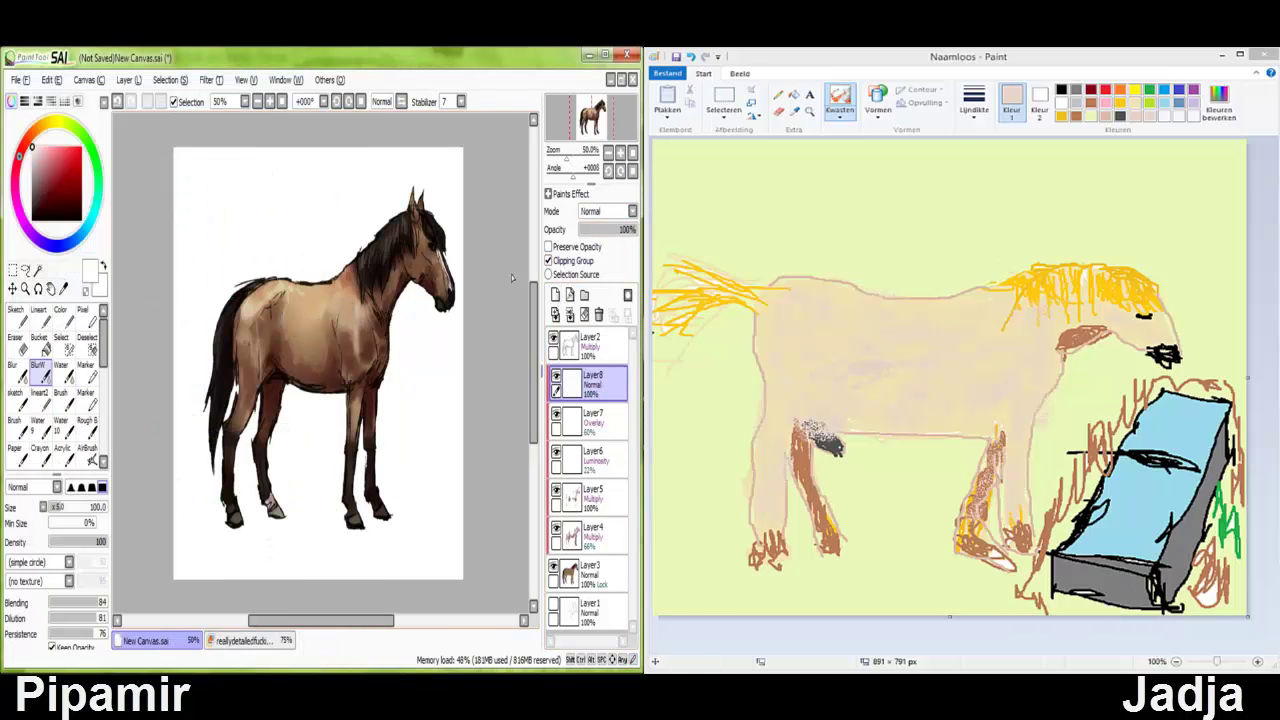
Brush dark tone onto the SAI horse's tail, soften it with BlurW, set that layer to Multiply, and pick green in Paint.
key("b")
left_click_drag(226, 392, 222, 386)
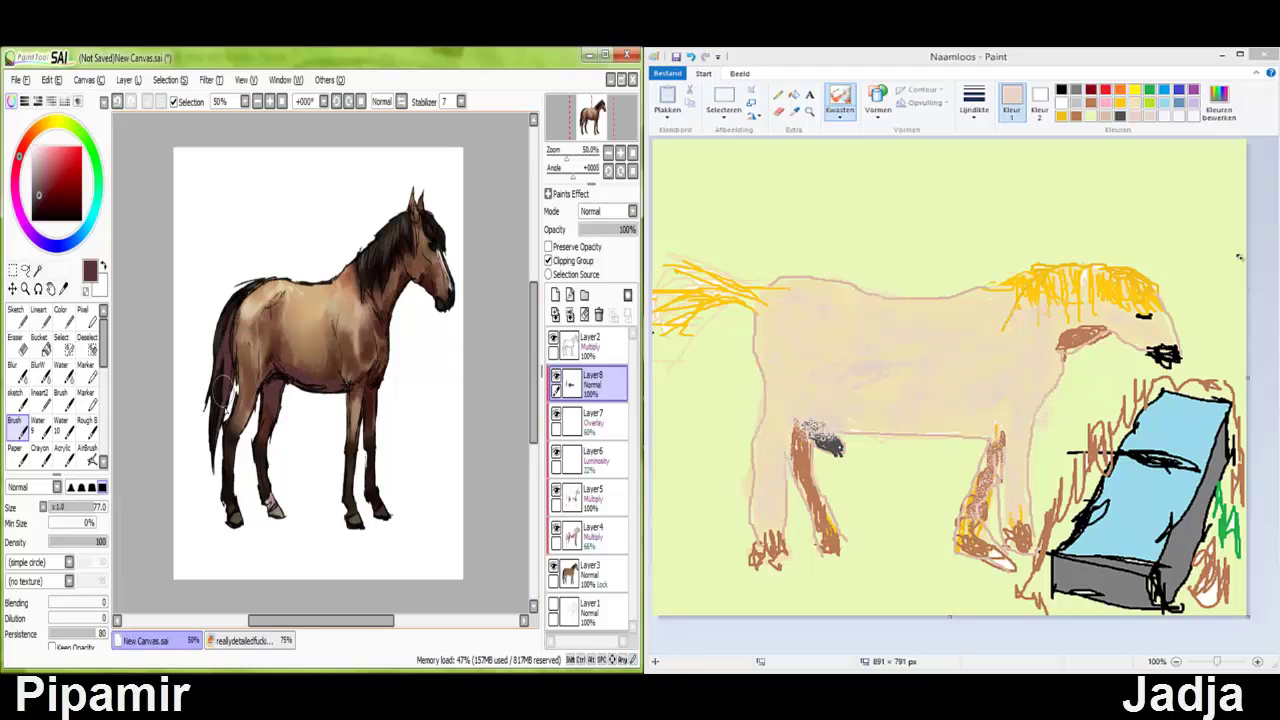
left_click(38, 368)
left_click(1149, 89)
left_click(615, 211)
left_click(600, 240)
Draw green pencil grass tufts above, beside and below the Paint horse, and stroke over the SAI horse's face.
left_click(778, 93)
mouse_move(840, 195)
left_mouse_down()
mouse_move(852, 250)
mouse_move(890, 245)
left_mouse_up()
mouse_move(1095, 220)
left_mouse_down()
mouse_move(1096, 180)
mouse_move(1117, 194)
left_mouse_up()
left_click_drag(1040, 150, 1041, 166)
left_click_drag(415, 250, 432, 290)
left_click_drag(695, 235, 740, 190)
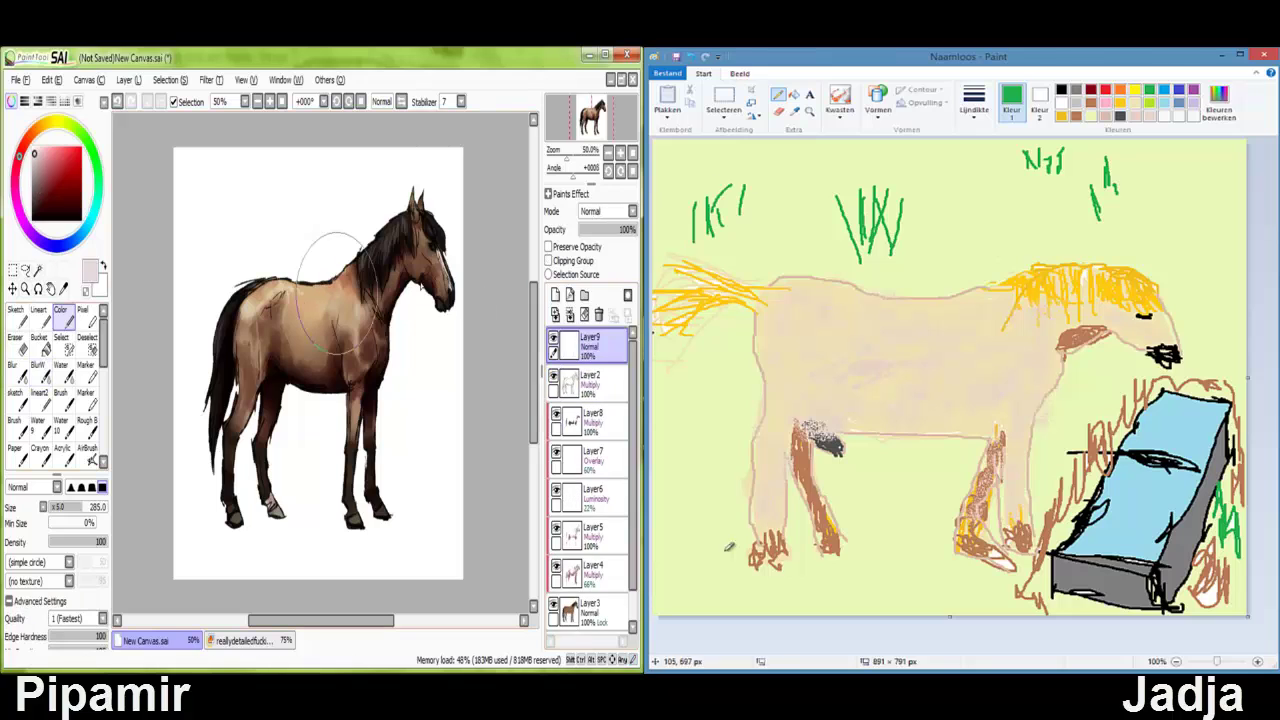
left_click_drag(672, 560, 700, 480)
left_click_drag(700, 538, 712, 505)
mouse_move(910, 505)
left_mouse_down()
mouse_move(935, 470)
mouse_move(900, 440)
left_mouse_up()
Delete the SAI drawing's extra top layer and merge the visible layers, and ready Paint's Text tool in black.
left_click(599, 314)
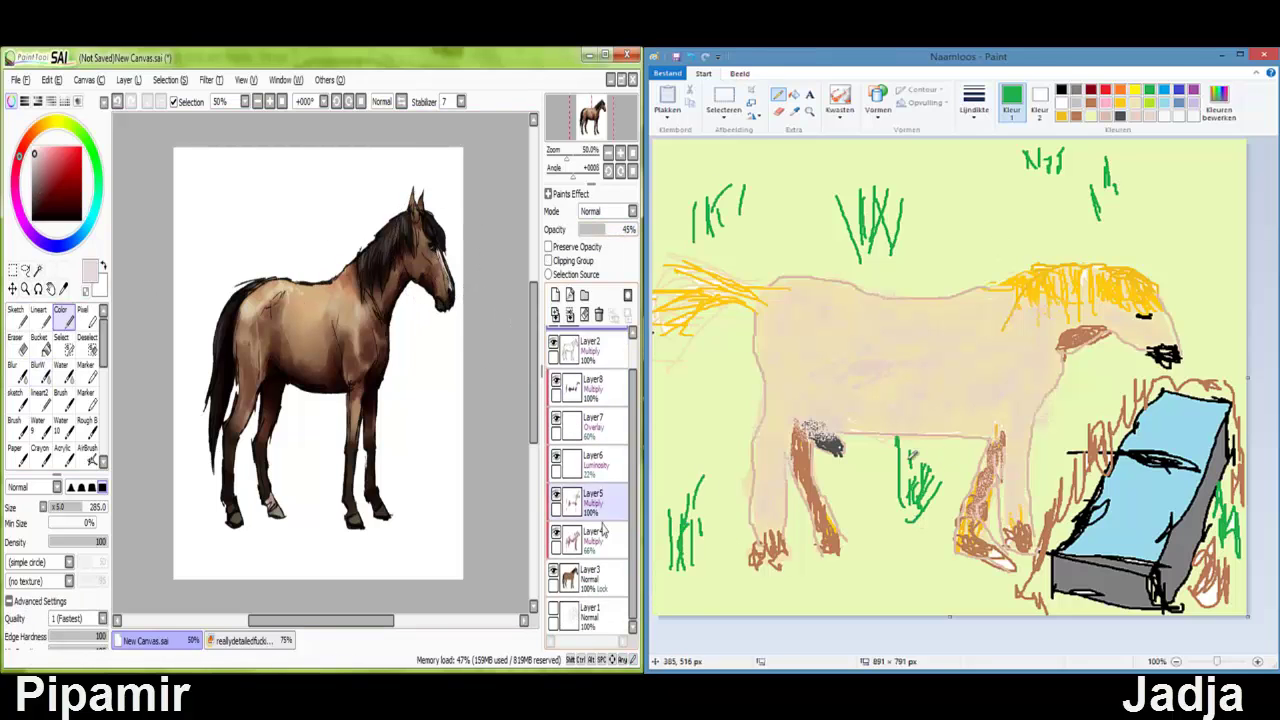
left_click(1061, 89)
left_click(810, 94)
left_click(127, 79)
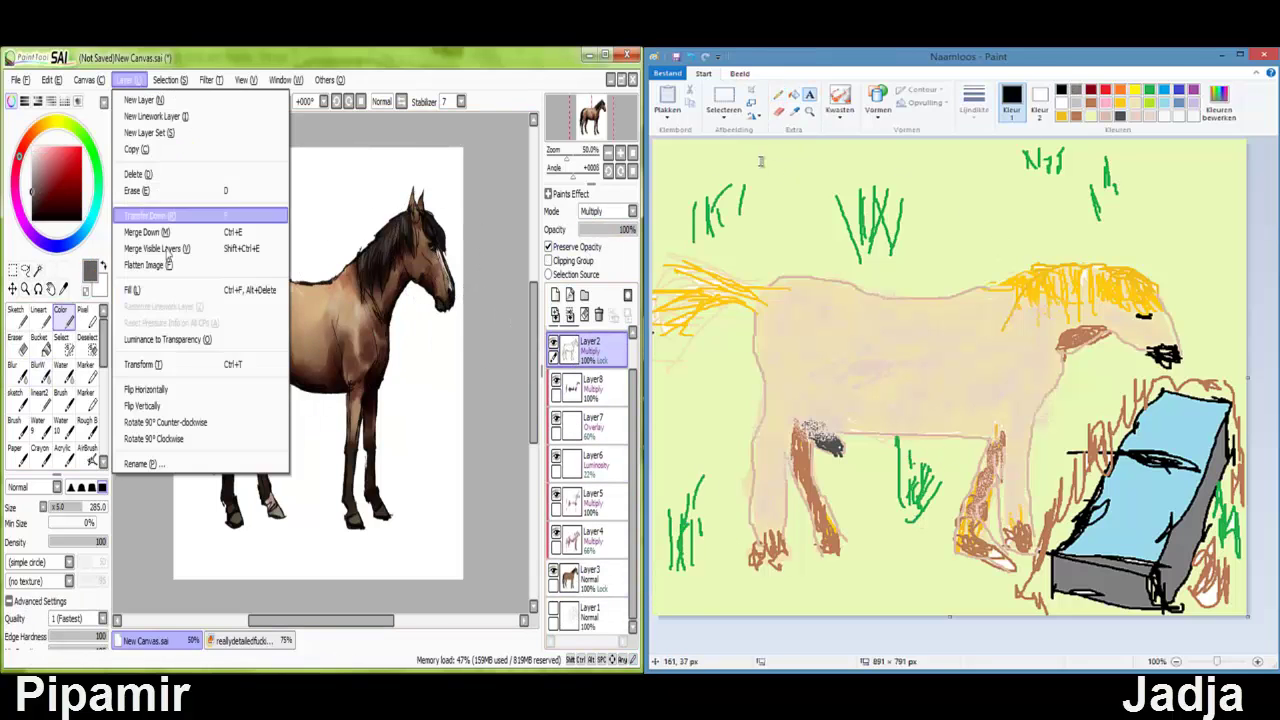
left_click(240, 214)
scroll(280, 304, "up", 1)
key("e")
Add the text "White horse" above the Paint horse in Arial Black size 72, and widen the text box to fit one line.
left_click_drag(1063, 255, 757, 162)
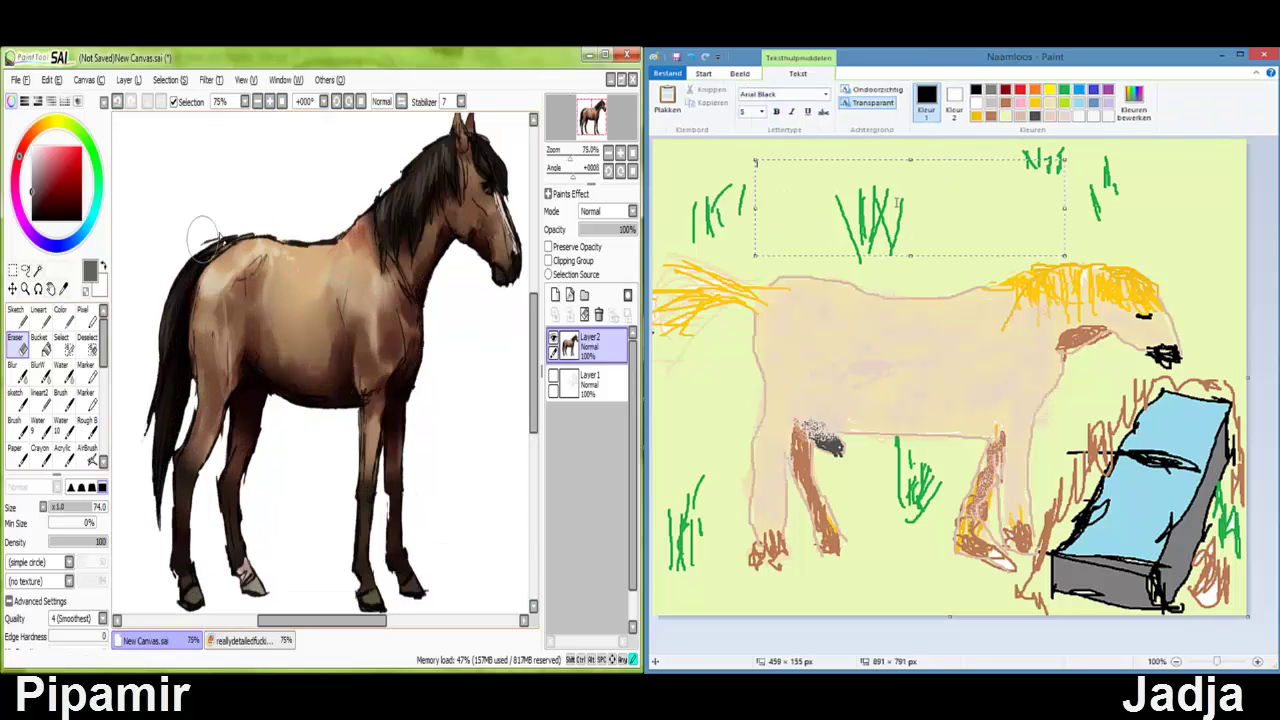
scroll(175, 500, "down", 2)
left_click(761, 111)
left_click(752, 276)
type("White horse")
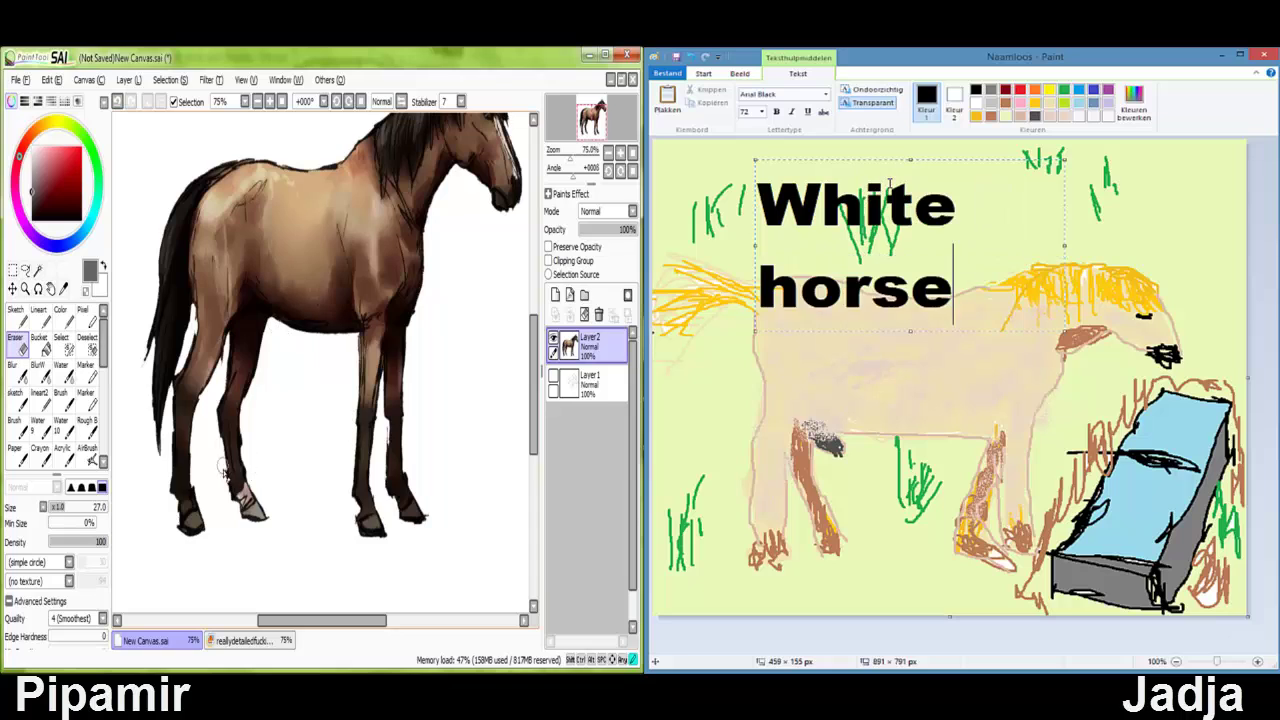
mouse_move(1064, 244)
left_mouse_down()
mouse_move(1249, 244)
mouse_move(1179, 243)
left_mouse_up()
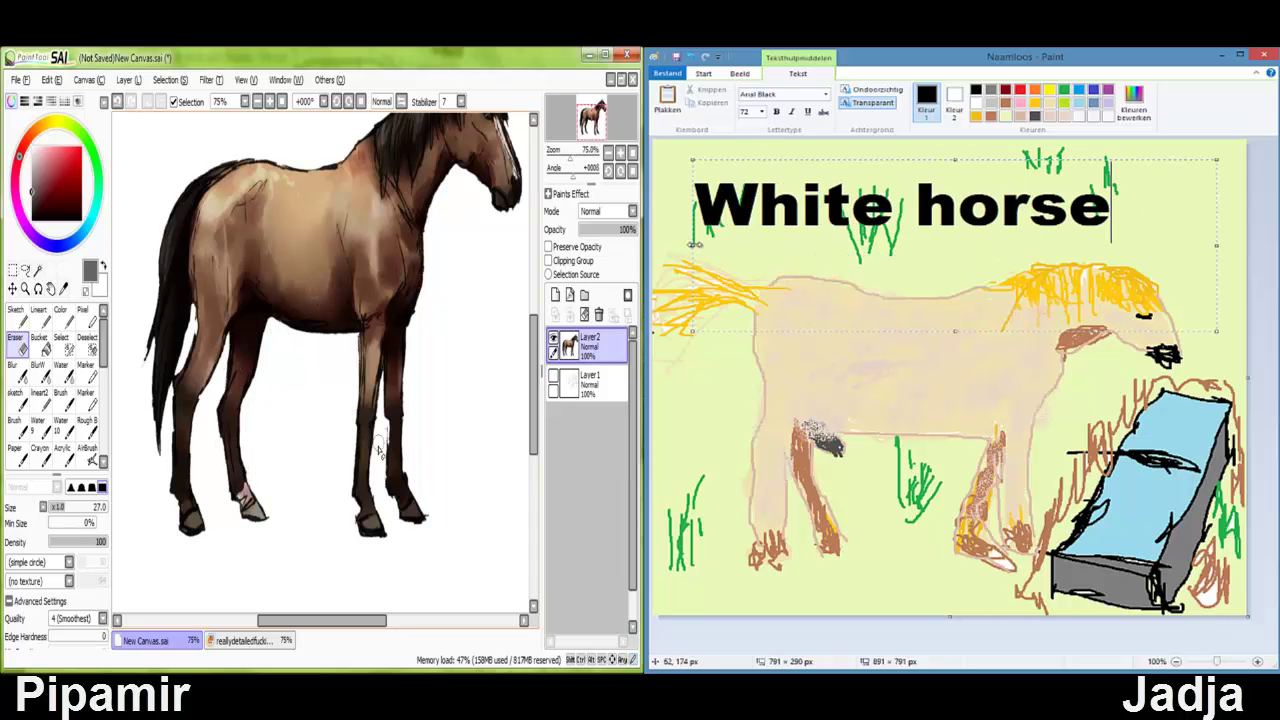
Try the filler texts "uuuuhhhhmmmmmm" and "UUUUHHHHMMMMMMM" in the Paint title box, clearing each one.
key("ctrl+a")
scroll(433, 520, "up", 3)
type("uuuuhhhhmmmmmm")
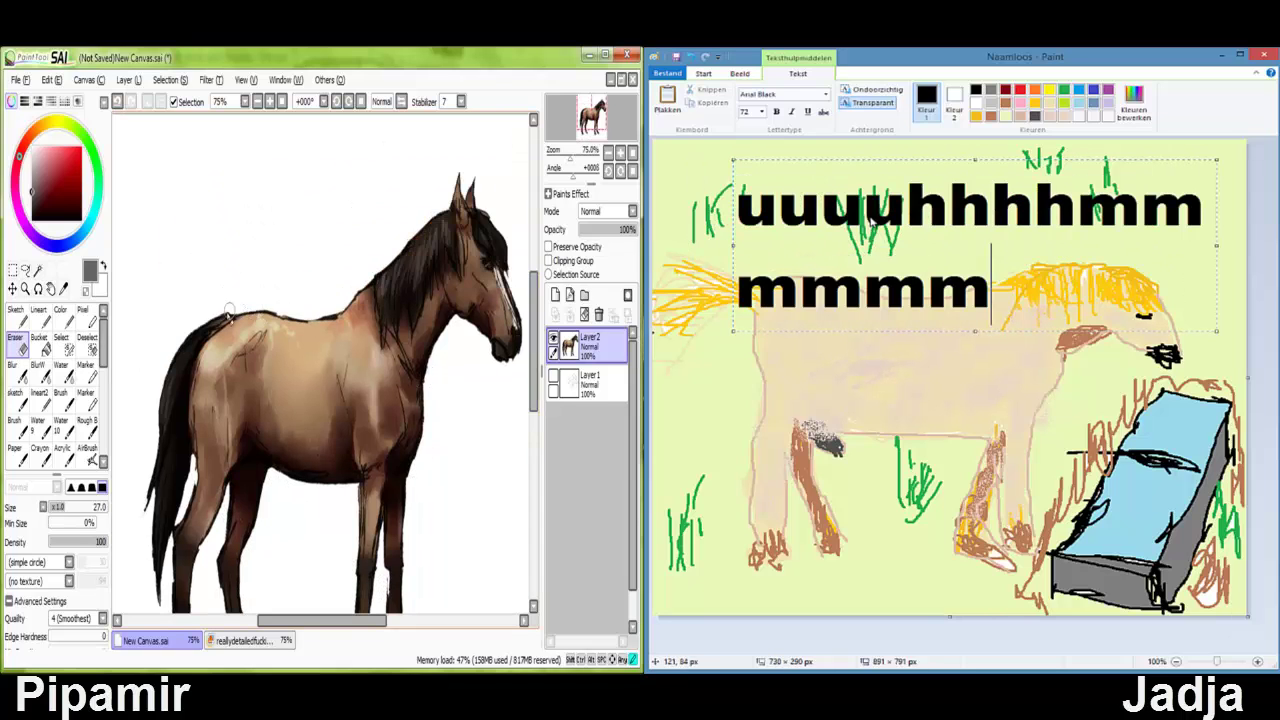
key("BackSpace")
key("BackSpace")
key("BackSpace")
key("BackSpace")
key("BackSpace")
key("BackSpace")
key("BackSpace")
key("BackSpace")
key("BackSpace")
key("BackSpace")
key("BackSpace")
key("BackSpace")
key("BackSpace")
key("BackSpace")
type("UUUUHHHHMMMMMMM")
key("BackSpace")
key("BackSpace")
key("BackSpace")
key("BackSpace")
key("BackSpace")
key("BackSpace")
key("BackSpace")
key("BackSpace")
key("BackSpace")
key("BackSpace")
key("BackSpace")
key("BackSpace")
key("BackSpace")
key("BackSpace")
key("BackSpace")
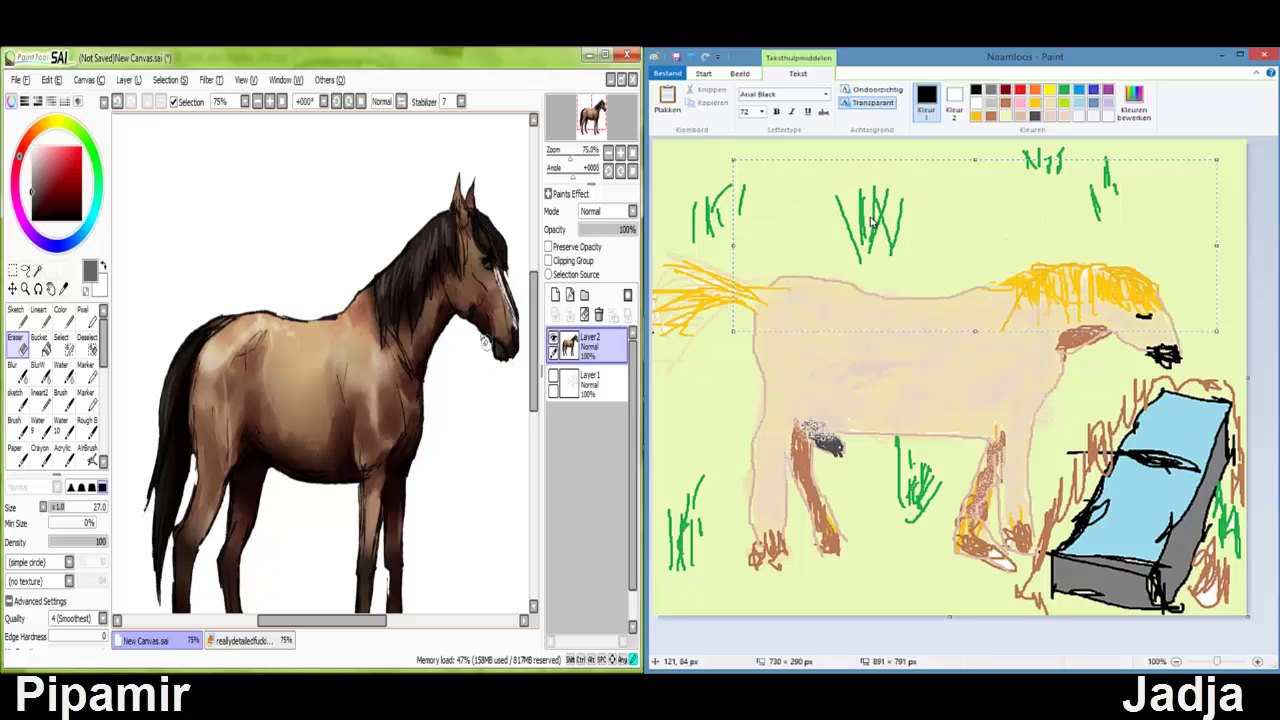
Enter the title "Best horse" above the Paint horse, and brush brown over the white patch on its front hoof.
type("Best horse")
scroll(446, 399, "down", 3)
left_click(1072, 107)
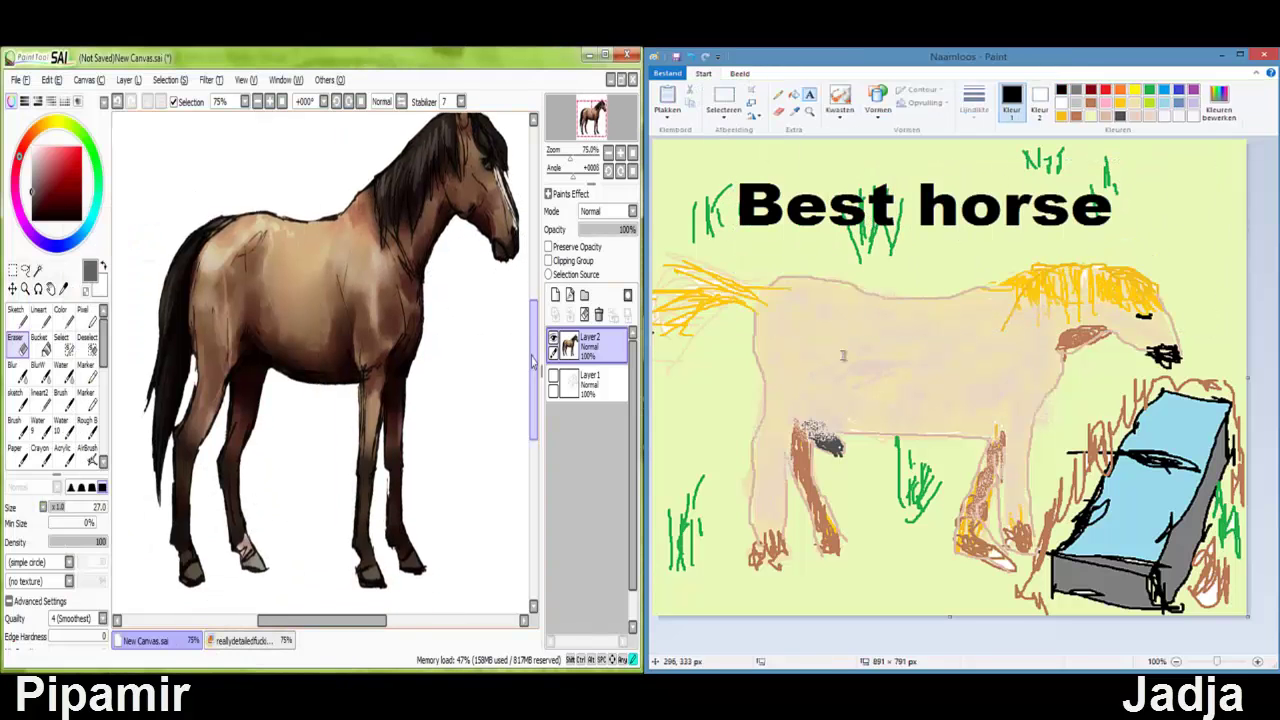
left_click(1074, 113)
key("c")
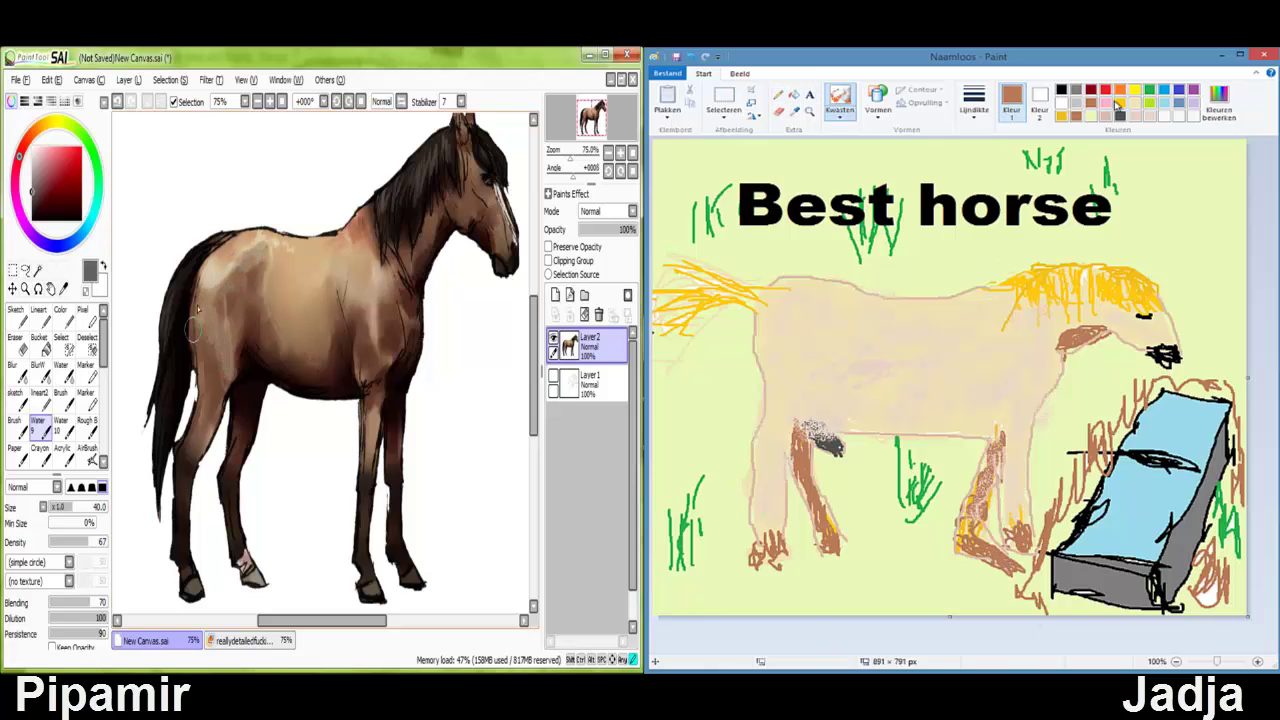
Brush a lime green texture over the Paint background around the title and horse, and blend the SAI horse's tail with the Water brush.
left_click(1220, 97)
left_click(843, 443)
mouse_move(1160, 175)
left_mouse_down()
mouse_move(1165, 205)
mouse_move(960, 251)
mouse_move(790, 258)
mouse_move(700, 180)
mouse_move(1040, 170)
left_mouse_up()
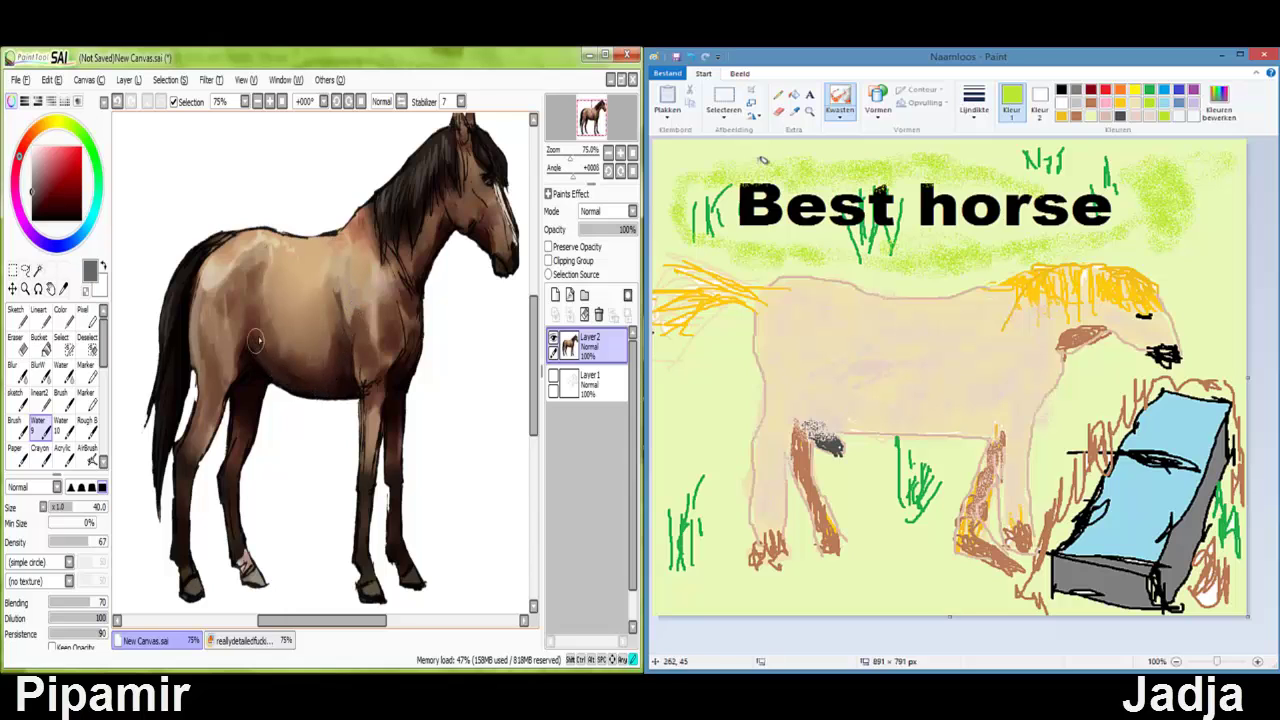
mouse_move(1035, 247)
left_mouse_down()
mouse_move(1172, 248)
mouse_move(1187, 181)
mouse_move(1241, 306)
mouse_move(1112, 364)
mouse_move(1060, 455)
left_mouse_up()
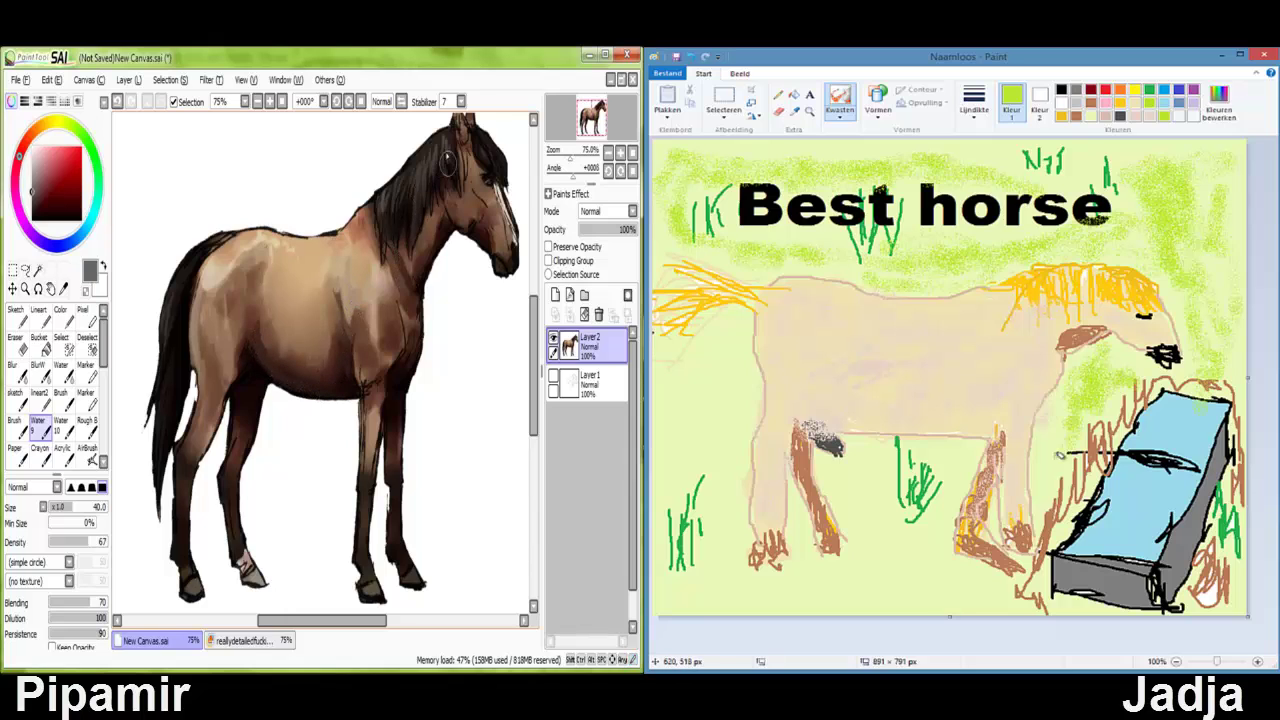
left_click_drag(164, 424, 172, 345)
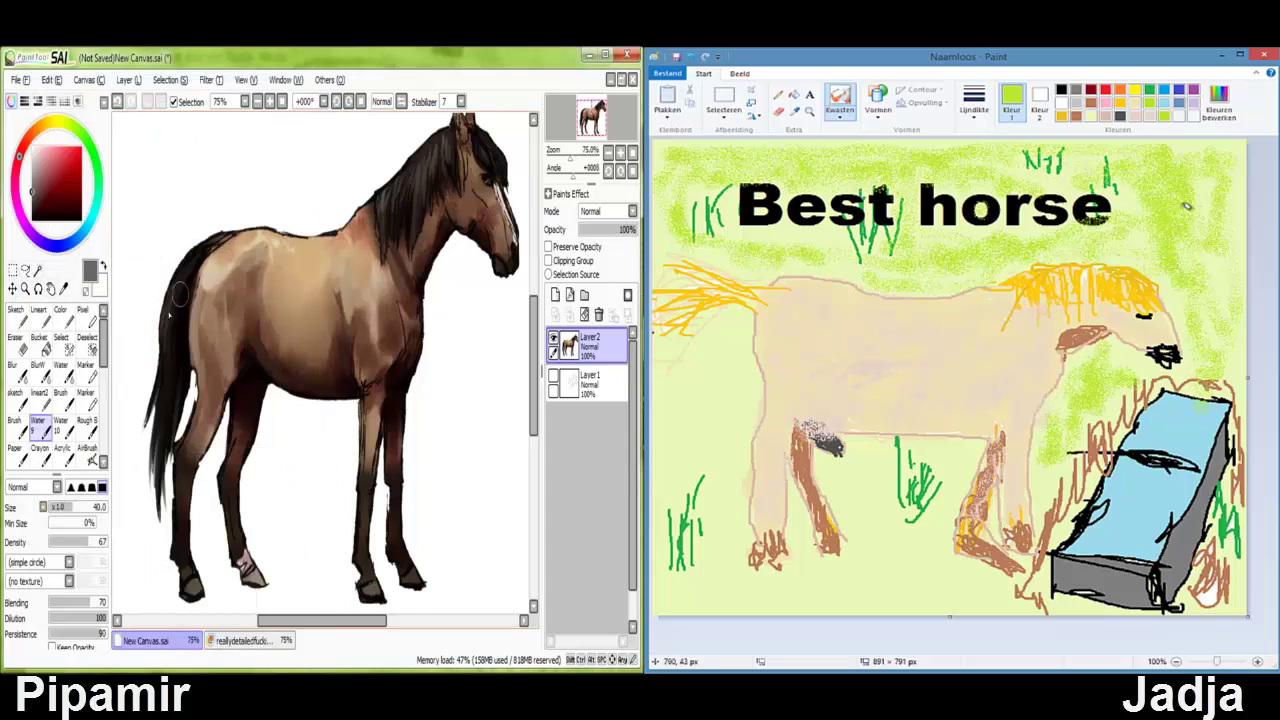
mouse_move(725, 322)
left_mouse_down()
mouse_move(707, 381)
mouse_move(660, 345)
left_mouse_up()
mouse_move(752, 400)
left_mouse_down()
mouse_move(695, 430)
mouse_move(720, 470)
mouse_move(685, 465)
mouse_move(710, 560)
mouse_move(735, 590)
mouse_move(840, 560)
mouse_move(700, 575)
mouse_move(805, 587)
mouse_move(865, 470)
mouse_move(920, 595)
mouse_move(1000, 590)
mouse_move(907, 461)
left_mouse_up()
Brush dark green grass tufts around the Paint title, beside the horse's head and beneath its belly.
left_click(1138, 108)
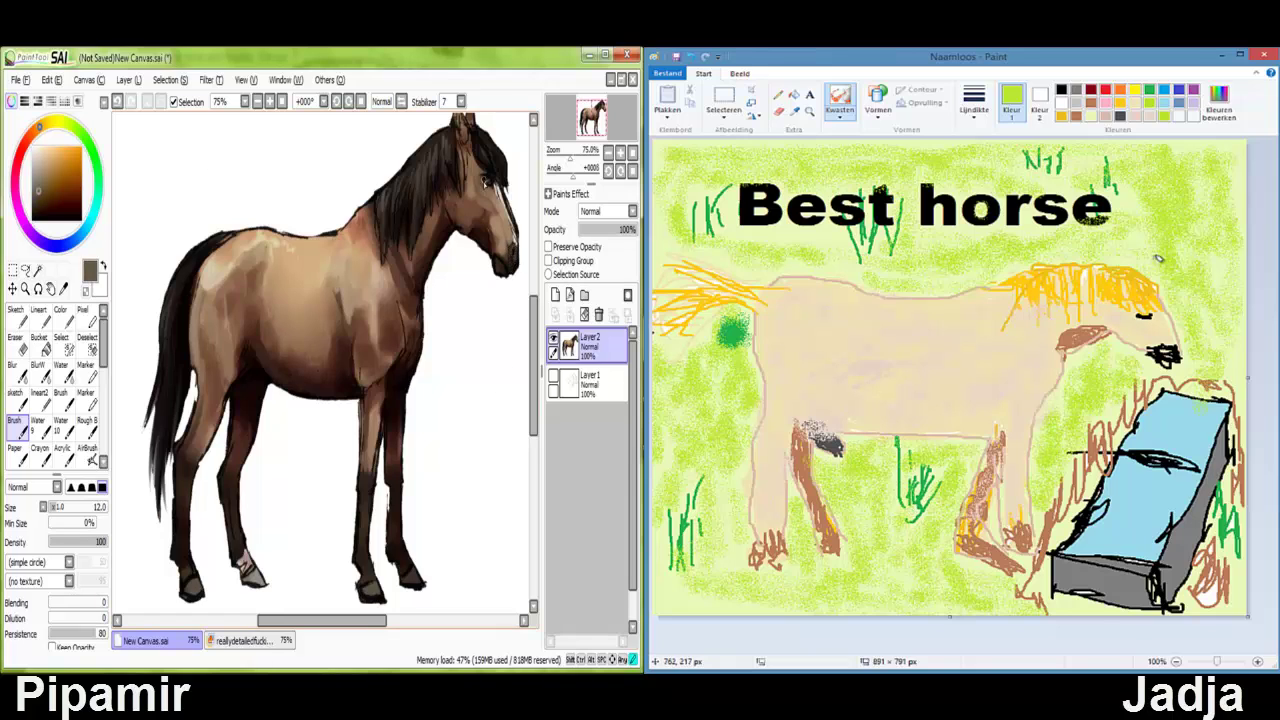
left_click(283, 103)
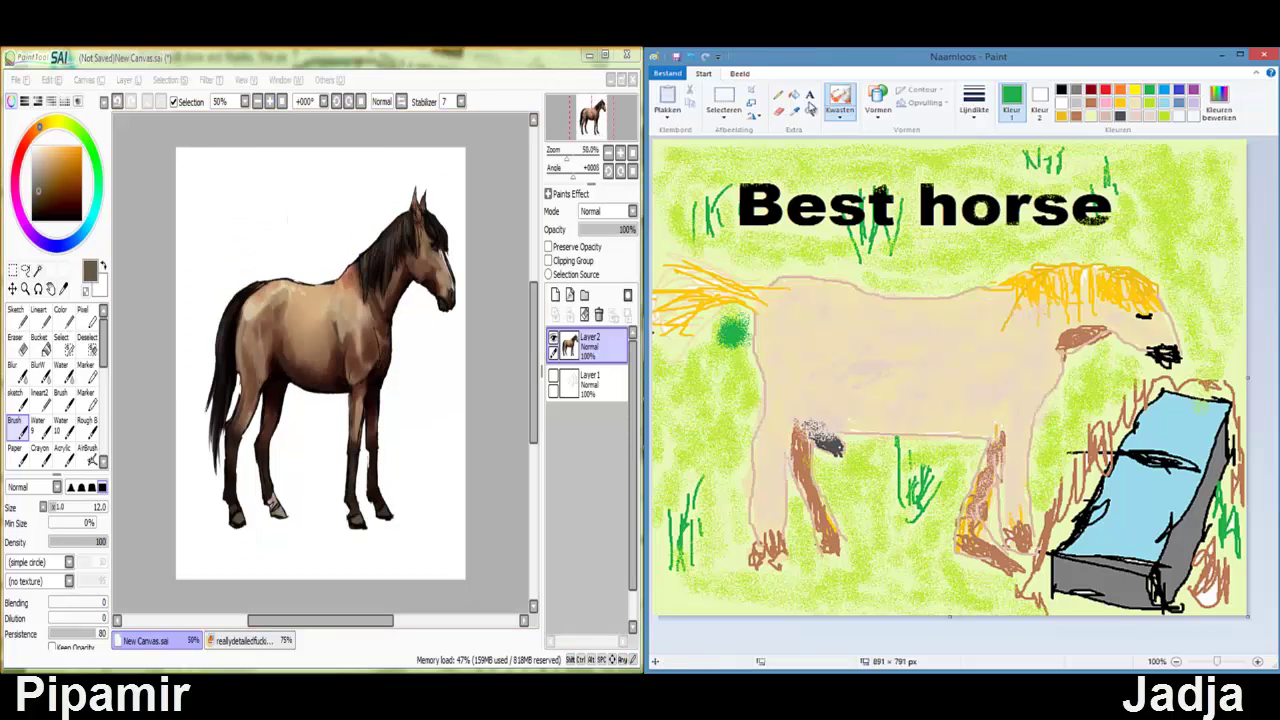
left_click_drag(1192, 238, 1198, 178)
left_click_drag(1208, 340, 1203, 290)
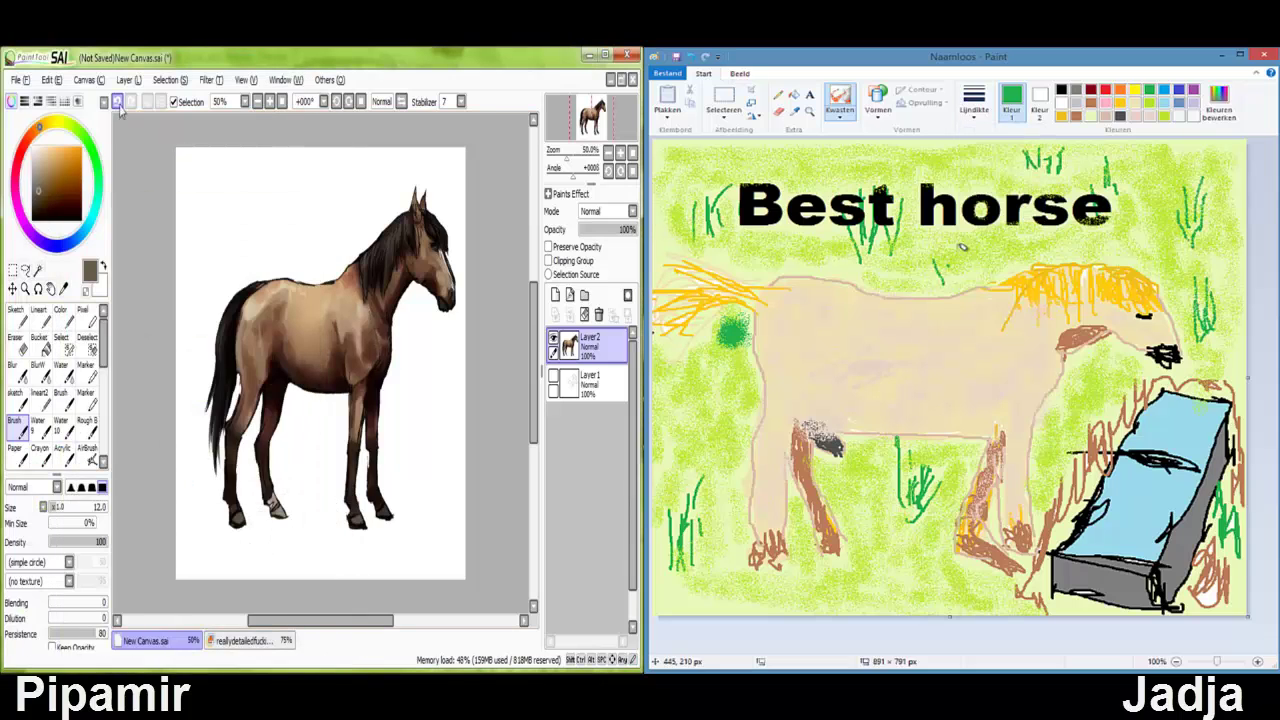
left_click(40, 367)
left_click_drag(913, 156, 908, 176)
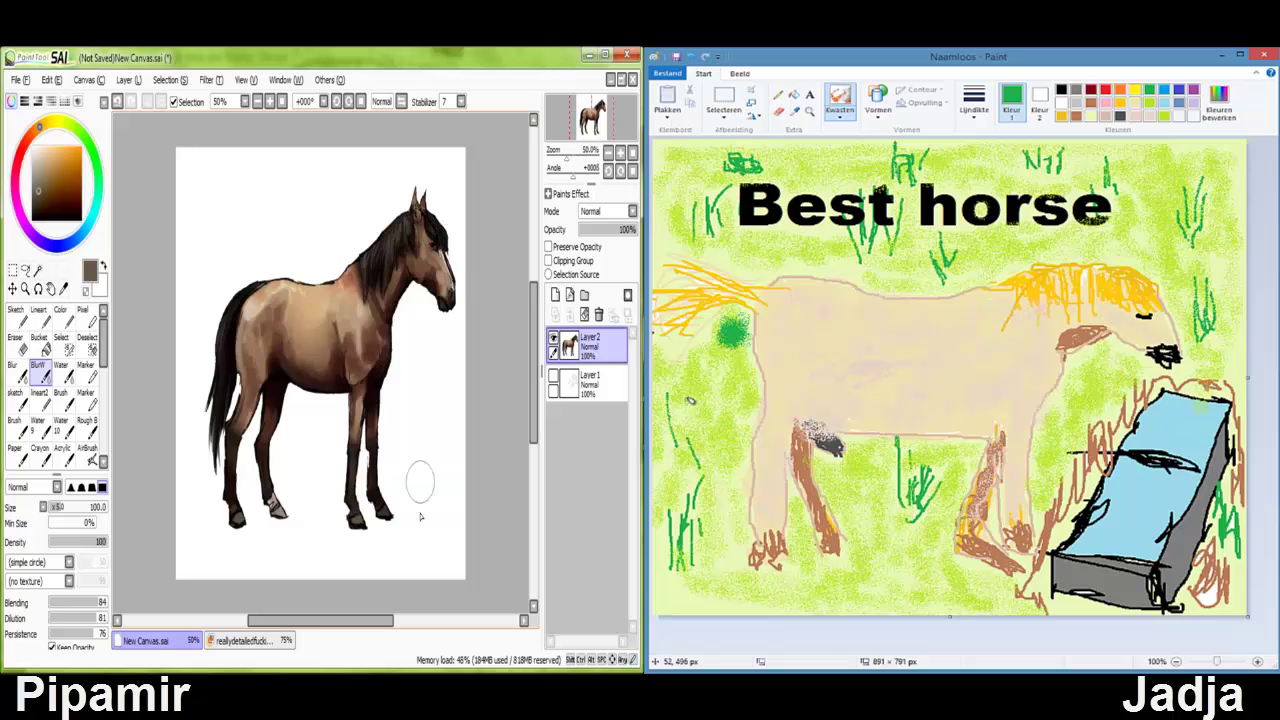
left_click(61, 310)
left_click_drag(855, 472, 858, 552)
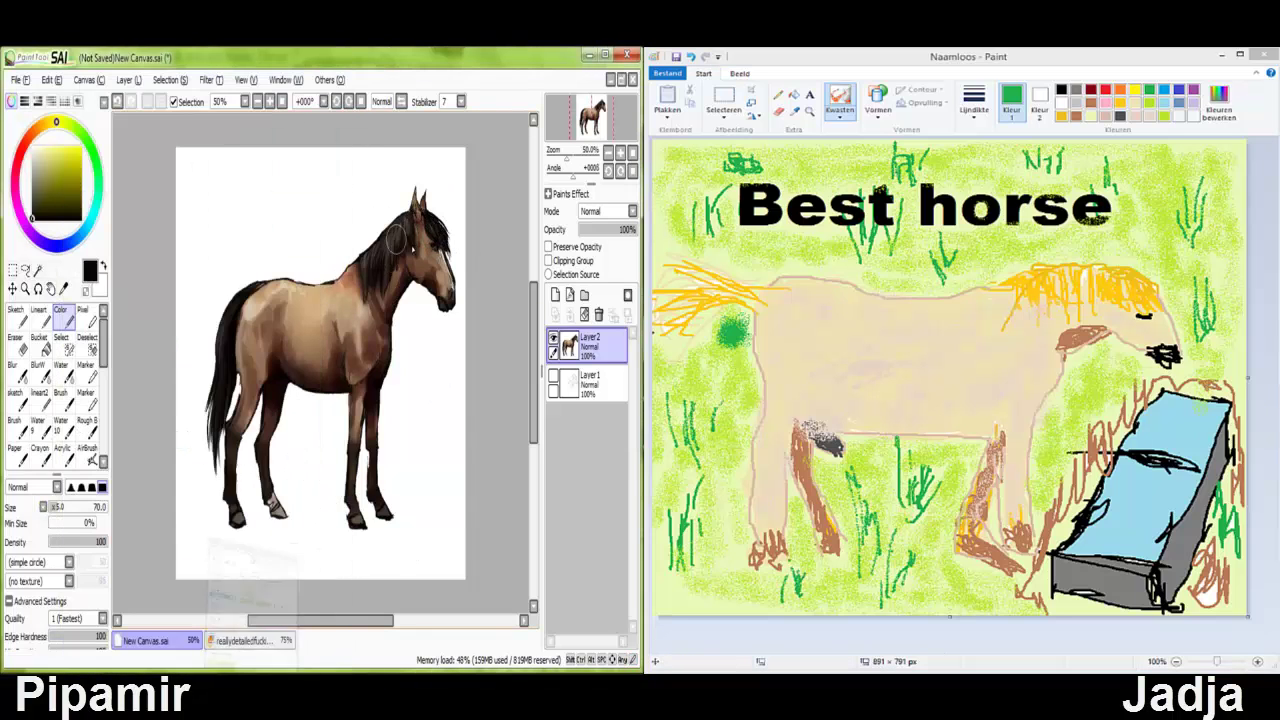
Switch to the Skype group chat to send ":3", and return to SAI to trim the empty canvas above and below the horse.
key("alt+Tab")
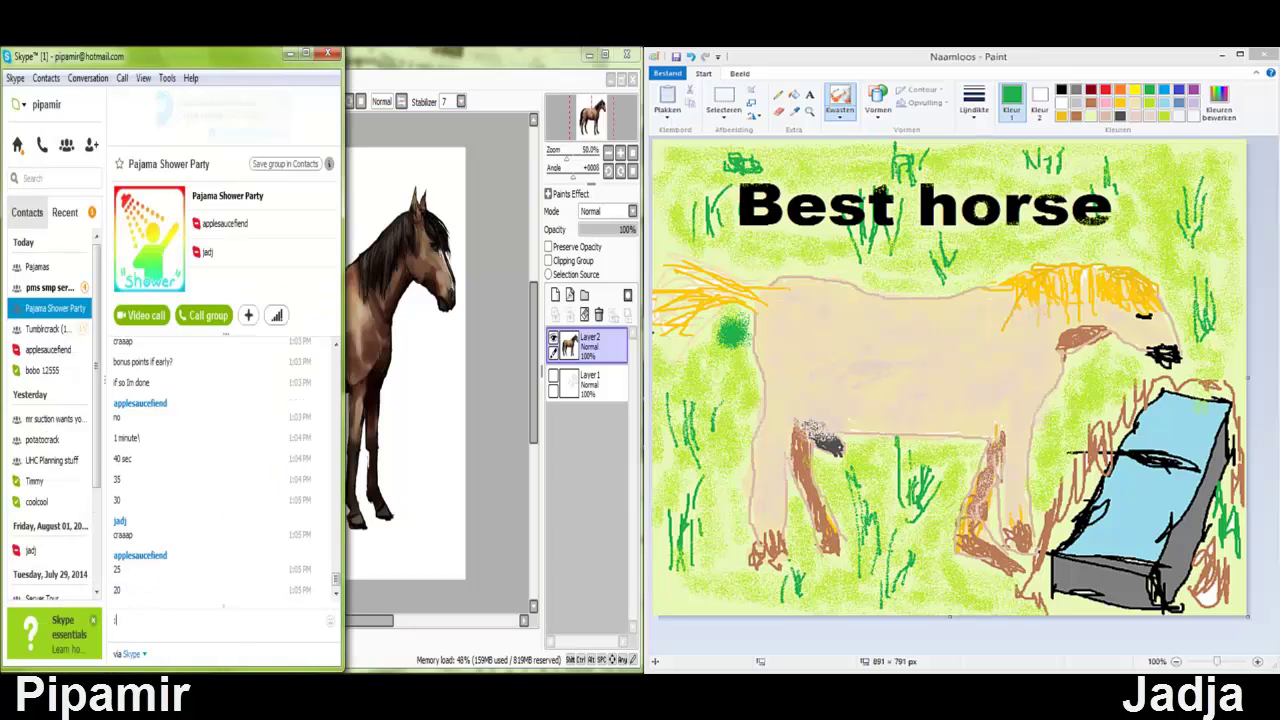
key("alt+Tab")
key("m")
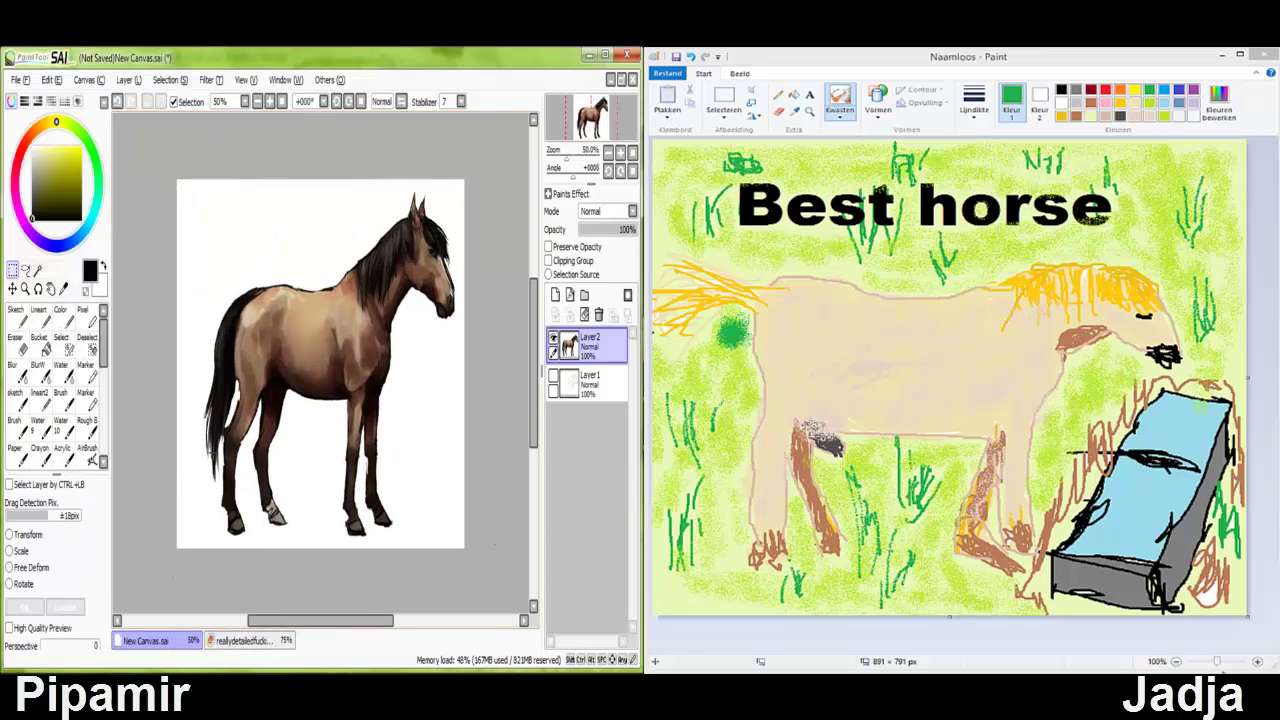
Ask "how'd u do?" in the Skype group chat and minimize the chat window.
key("alt+Tab")
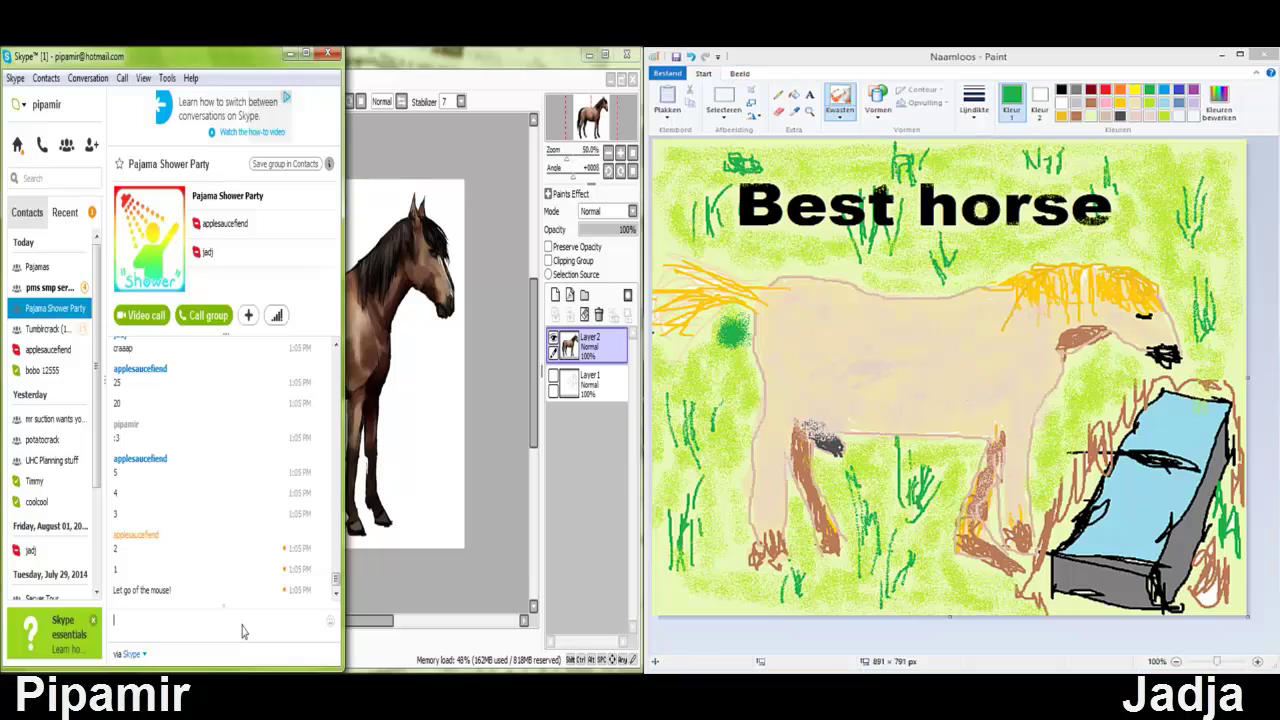
key("Return")
type("how'd u h")
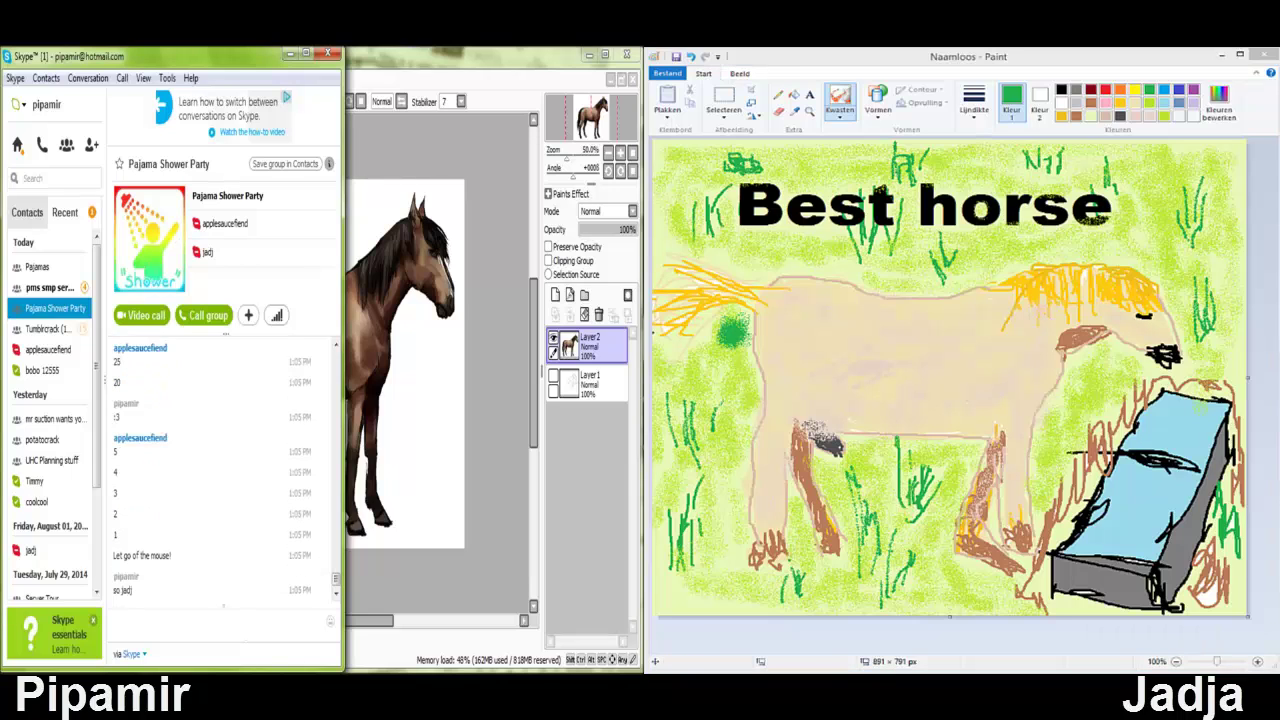
type("o?")
key("Return")
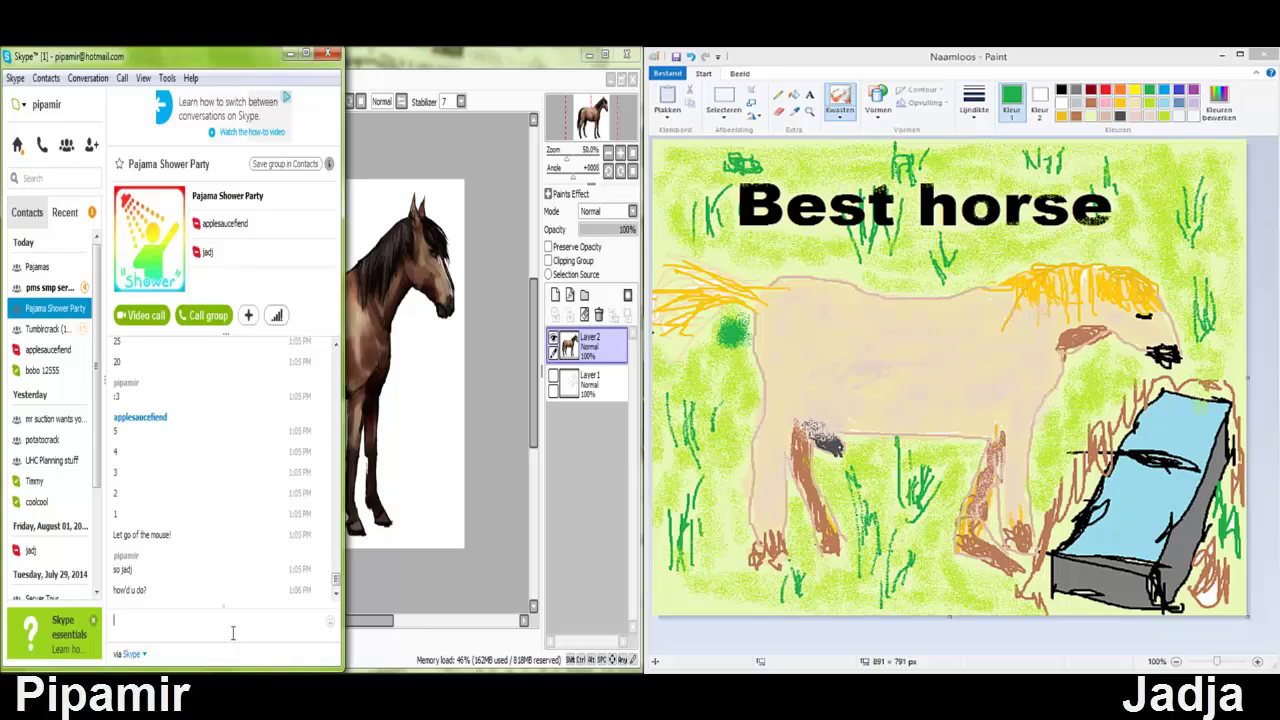
left_click(289, 53)
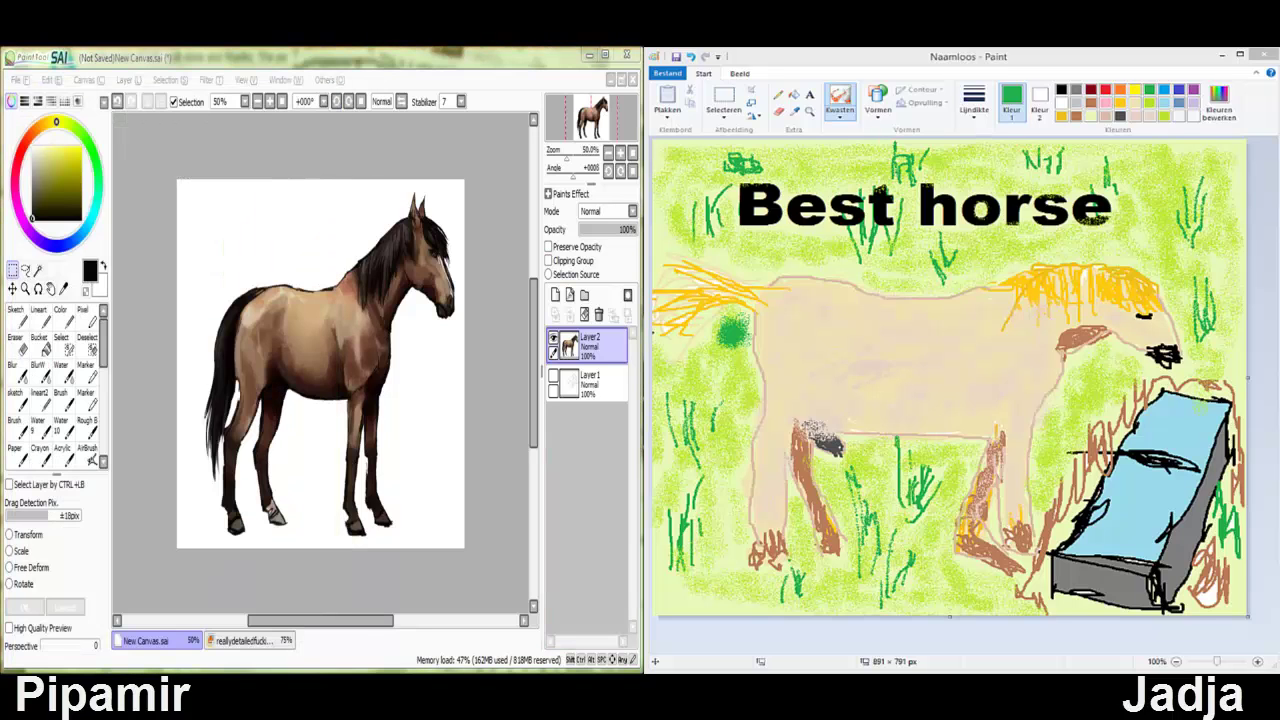
Draw long black eyelashes extending from the Paint horse's eye.
key("alt+Tab")
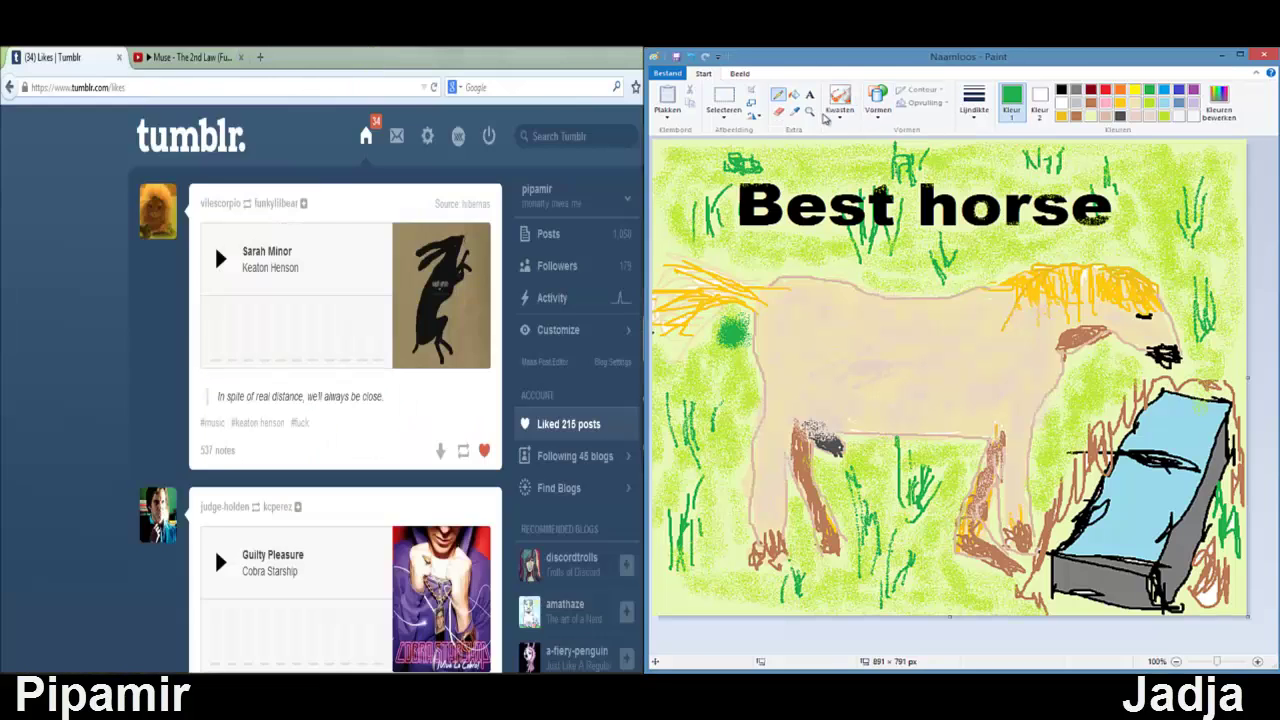
left_click(840, 100)
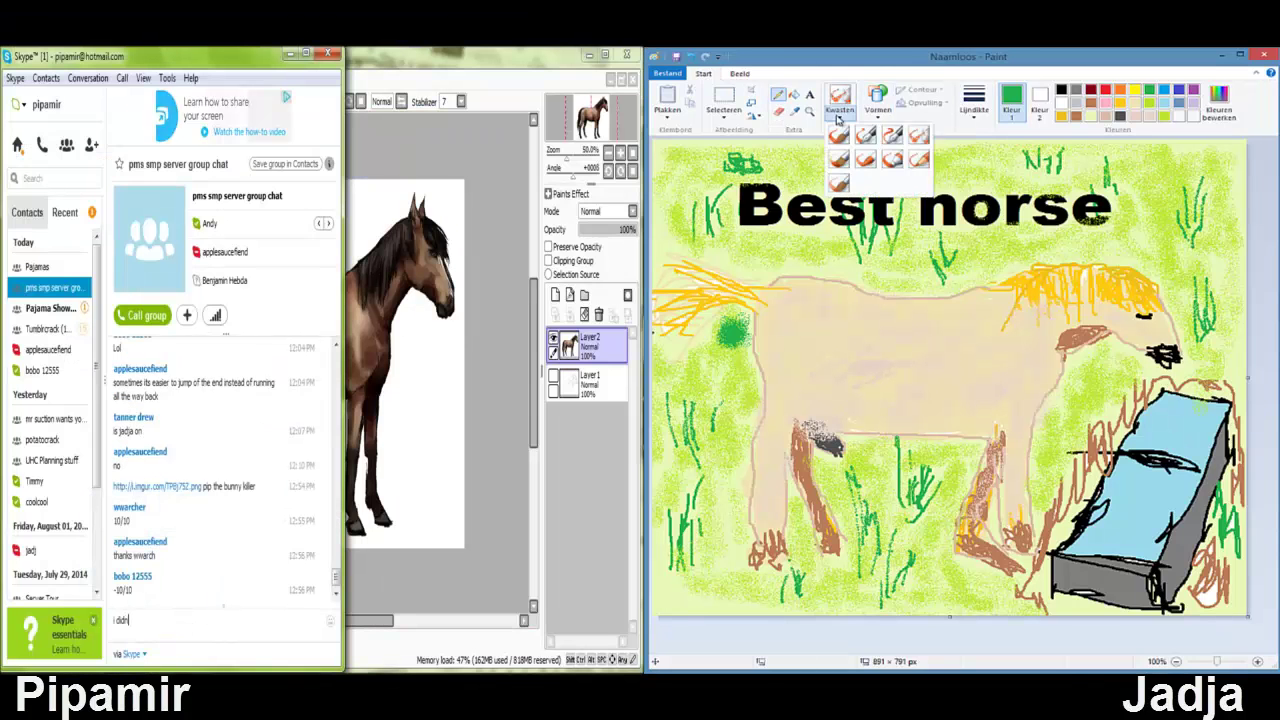
left_click(1061, 90)
left_click_drag(1130, 291, 1197, 280)
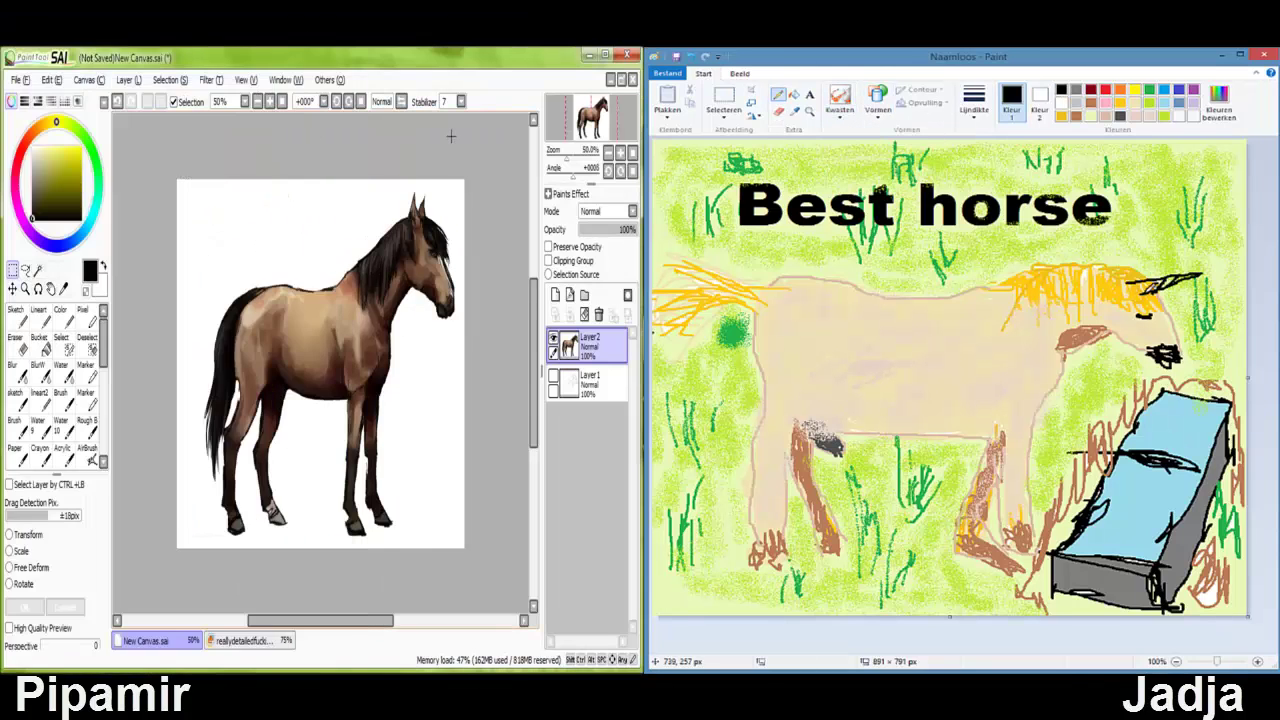
Save the SAI horse canvas as a PNG in the art pictures' 2014 folder.
left_click(18, 79)
left_click(40, 175)
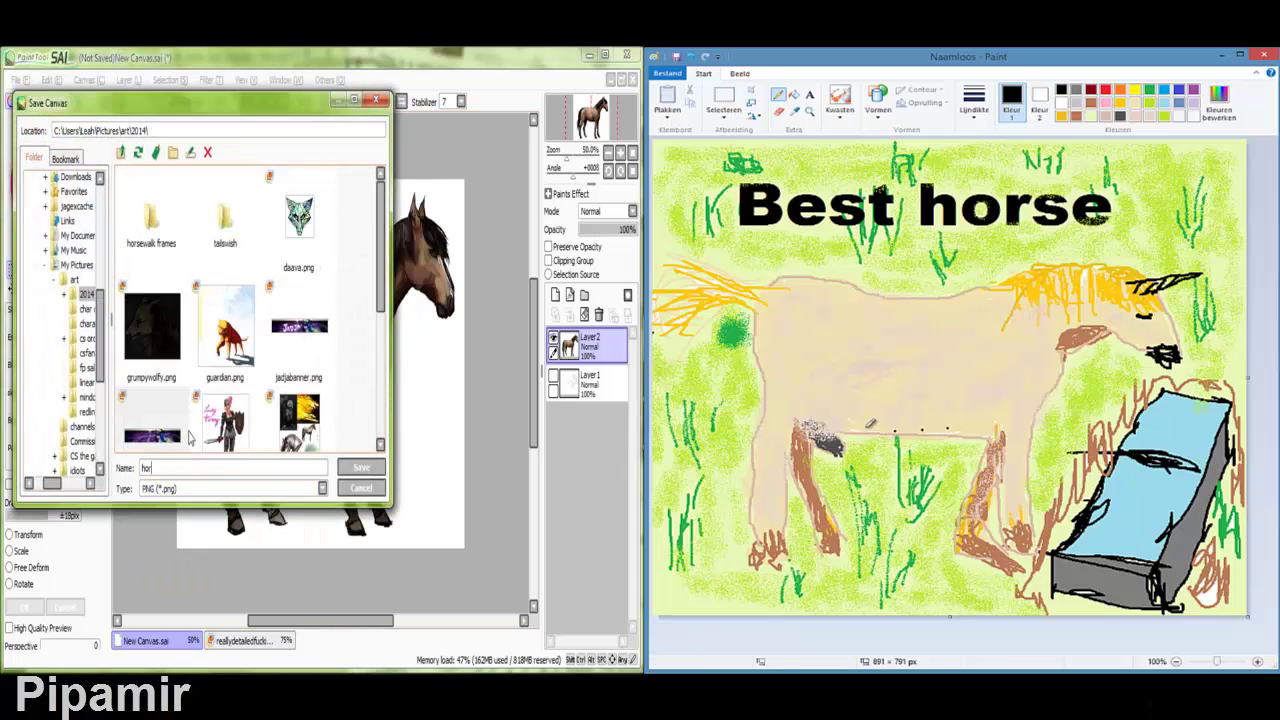